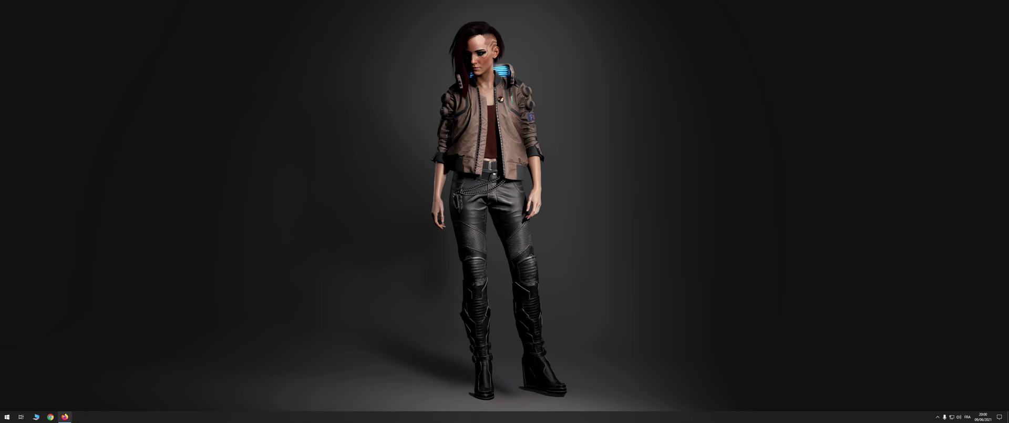
Switch to Firefox, follow the link to the "I'm All Tied Up" hair mod in the comment and view its Bubblegum image
{"action": "left_click", "coordinate": [65, 416]}
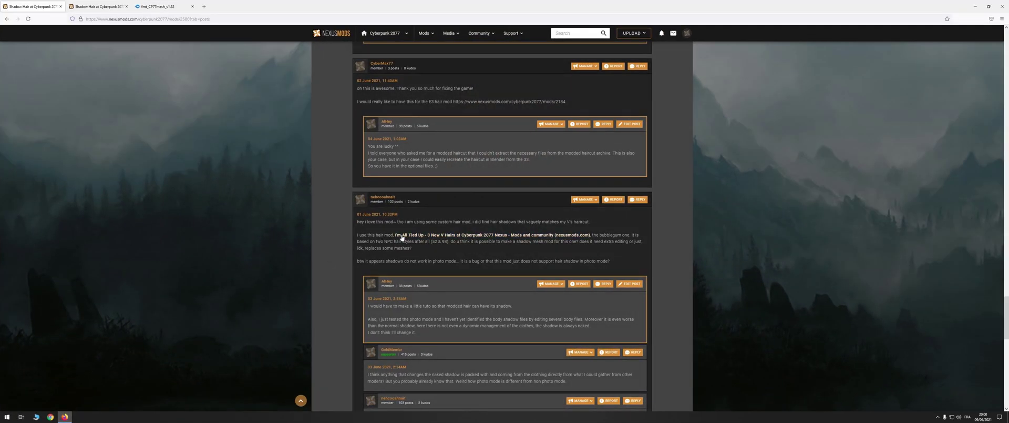
{"action": "left_click", "coordinate": [484, 234]}
{"action": "left_click", "coordinate": [503, 190]}
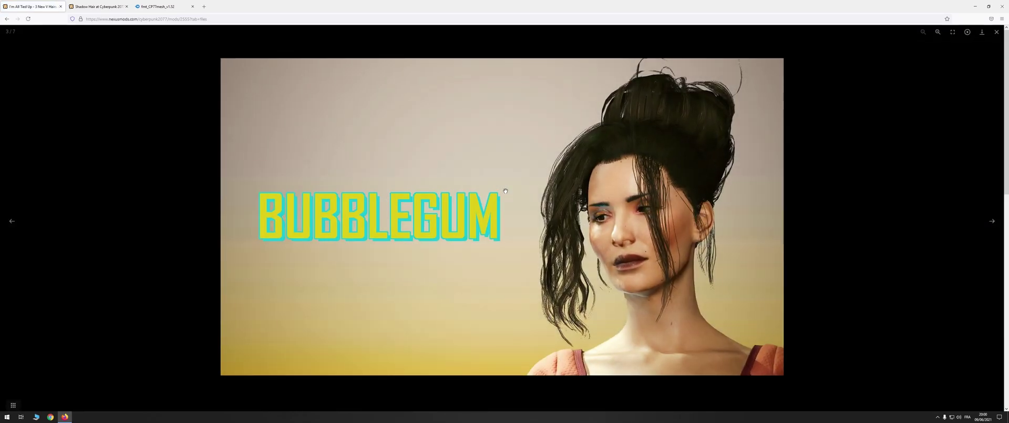
Download the Modding Kit archive from the files of the Shadow Hair mod page and open it
{"action": "left_click", "coordinate": [98, 6]}
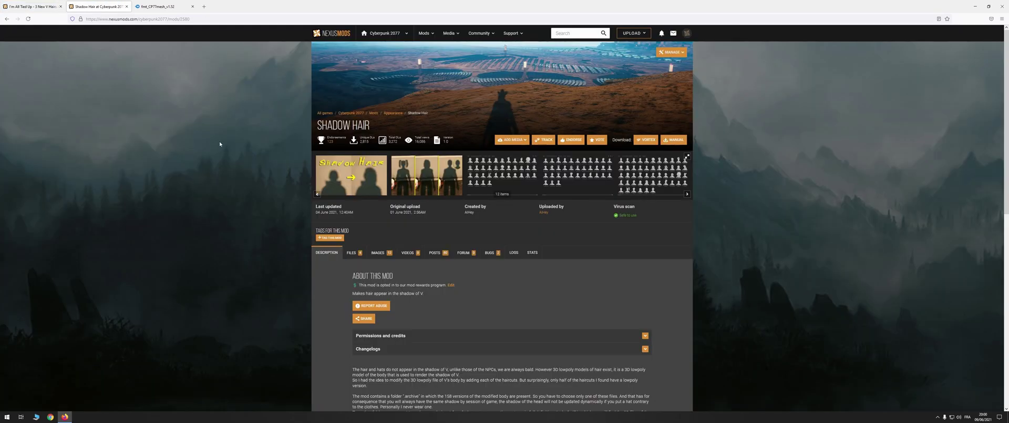
{"action": "scroll", "coordinate": [368, 295], "scroll_direction": "down", "scroll_amount": 10}
{"action": "left_click", "coordinate": [367, 322]}
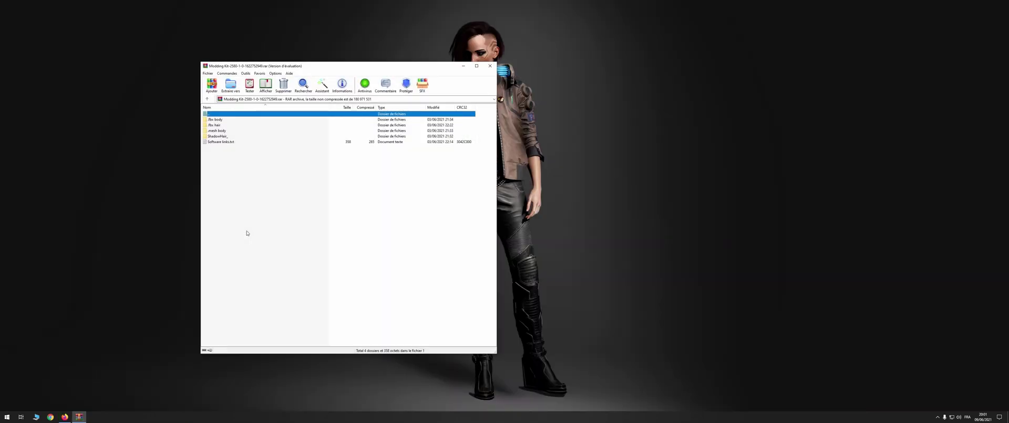
Extract the software links text file and the four kit folders from the archive to the desktop, and close the archive
{"action": "left_click", "coordinate": [393, 187]}
{"action": "left_click_drag", "start_coordinate": [224, 143], "coordinate": [173, 150]}
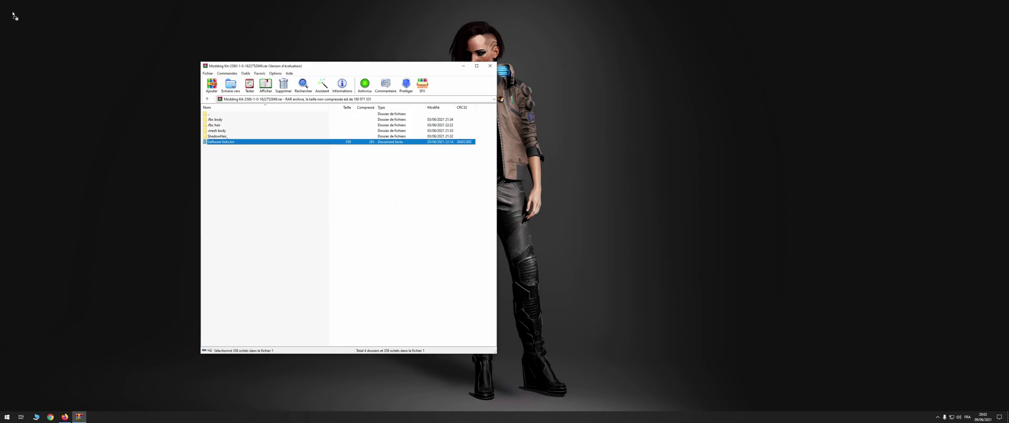
{"action": "left_click_drag", "start_coordinate": [13, 15], "coordinate": [13, 15]}
{"action": "left_click", "coordinate": [218, 135]}
{"action": "left_click", "coordinate": [216, 119], "text": "shift"}
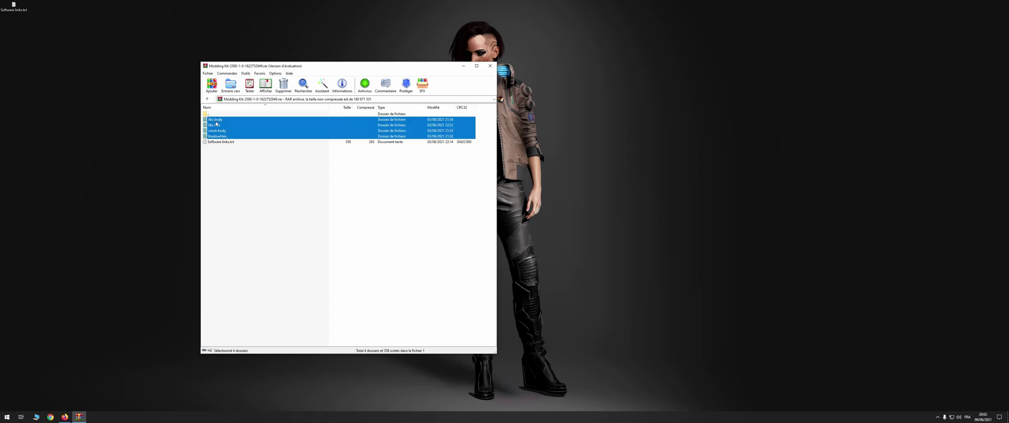
{"action": "left_click_drag", "start_coordinate": [14, 50], "coordinate": [17, 49]}
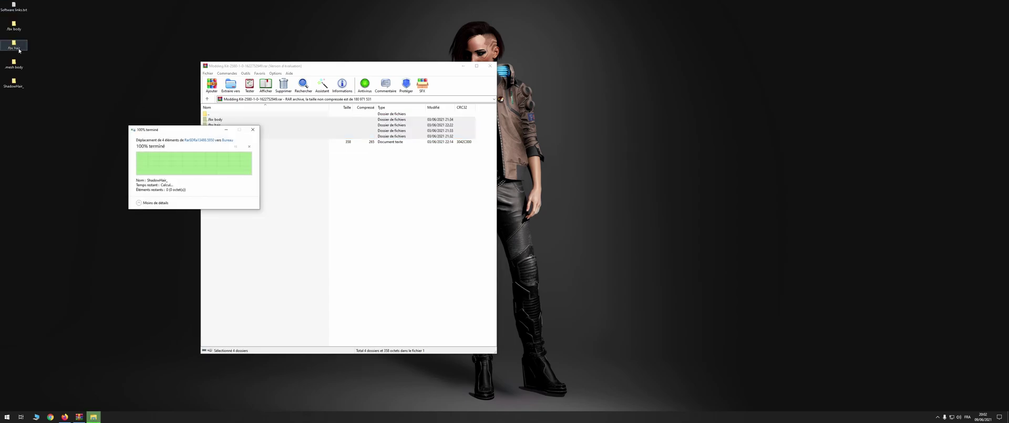
{"action": "left_click", "coordinate": [490, 66]}
Switch back to Firefox, return to the mod comments and highlight the numbers of the two base hairstyles
{"action": "left_click", "coordinate": [65, 416]}
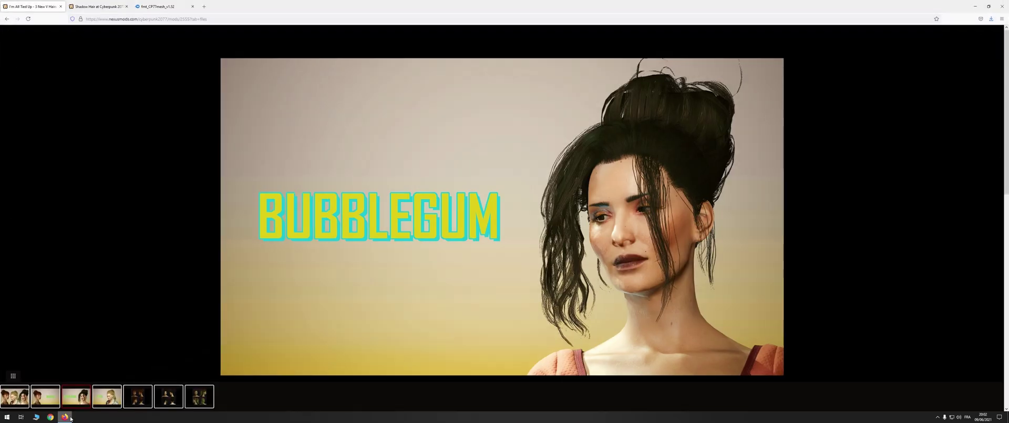
{"action": "left_click", "coordinate": [182, 183]}
{"action": "key", "text": "alt+Left"}
{"action": "left_click_drag", "start_coordinate": [433, 241], "coordinate": [448, 243]}
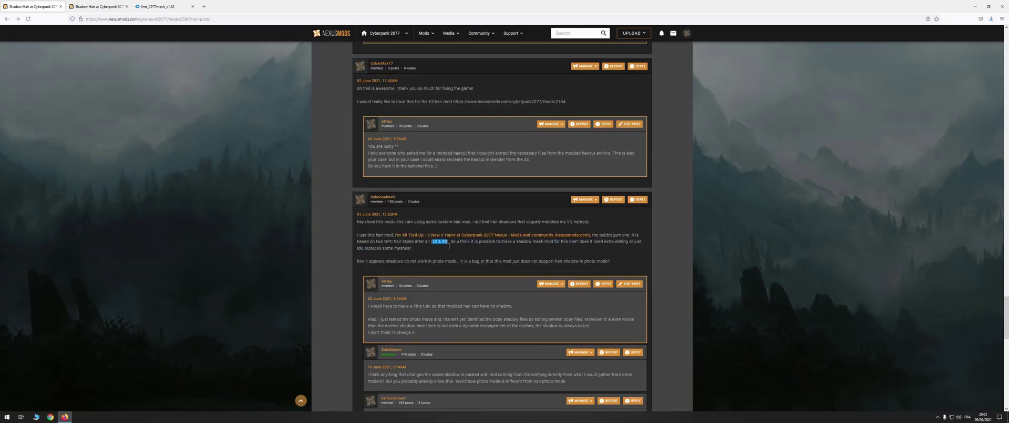
Examine the high-poly hairstyle overview in the Shadow Hair image gallery, then minimize the browser
{"action": "key", "text": "ctrl+Tab"}
{"action": "key", "text": "Right"}
{"action": "key", "text": "Right"}
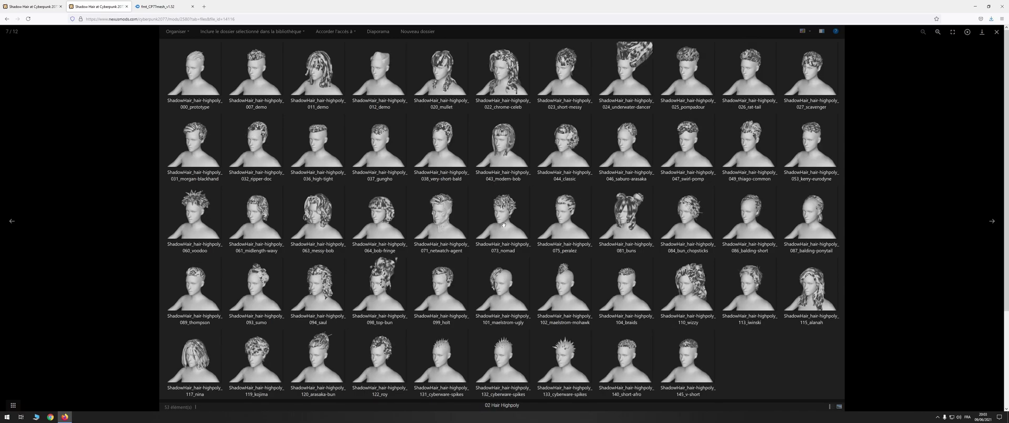
{"action": "left_click", "coordinate": [975, 6]}
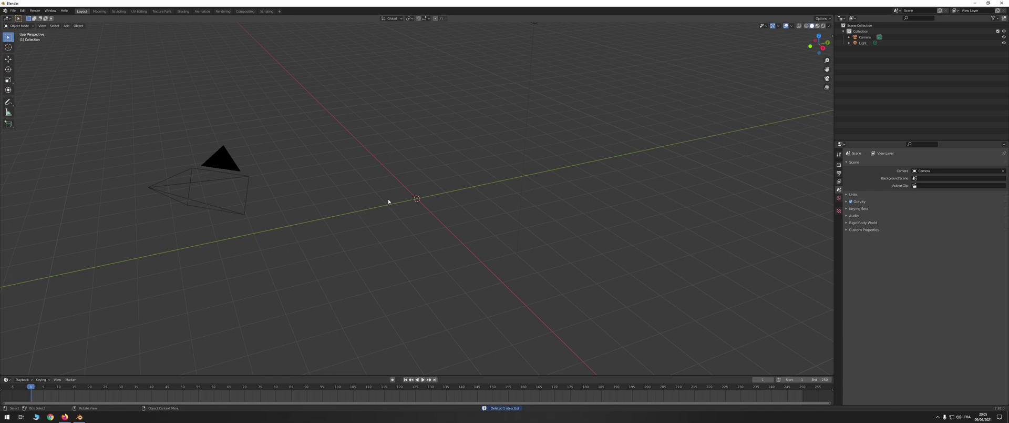
Import the FBX body t0_000_pwa_base__full_shadowout.fbx from the body folder on the desktop into Blender
{"action": "left_click", "coordinate": [12, 11]}
{"action": "mouse_move", "coordinate": [22, 89]}
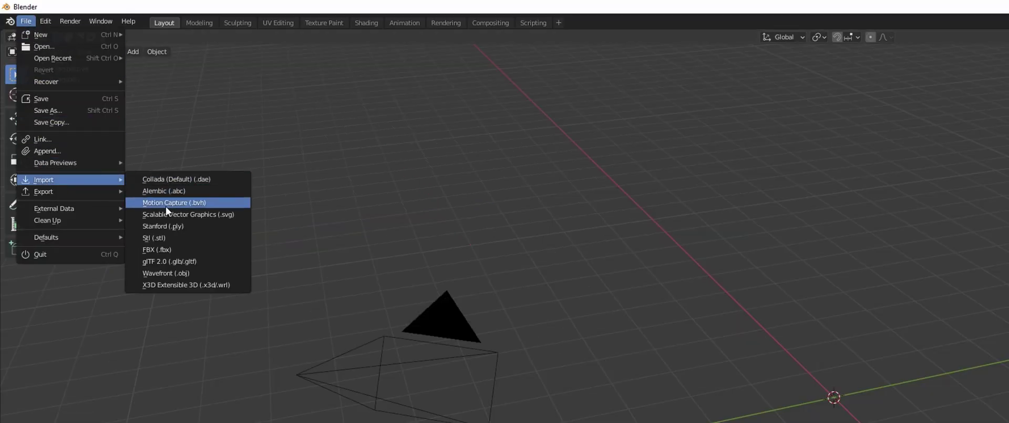
{"action": "left_click", "coordinate": [157, 249]}
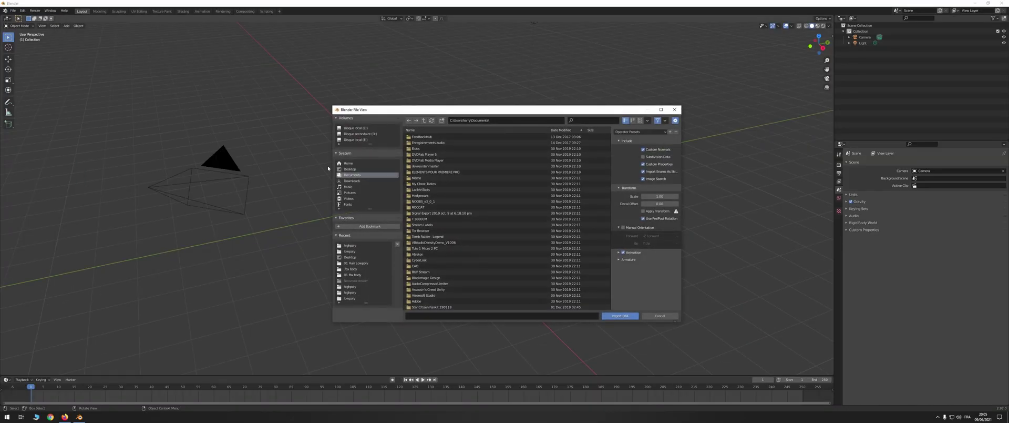
{"action": "left_click", "coordinate": [351, 170]}
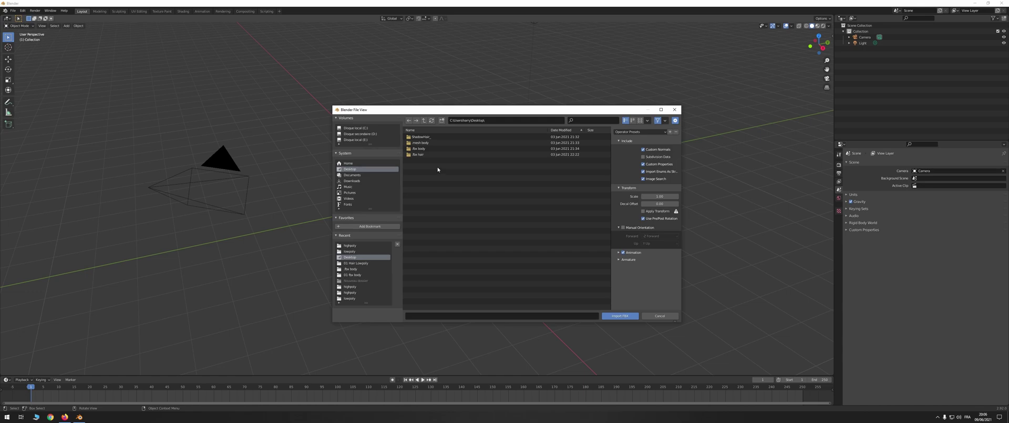
{"action": "double_click", "coordinate": [419, 148]}
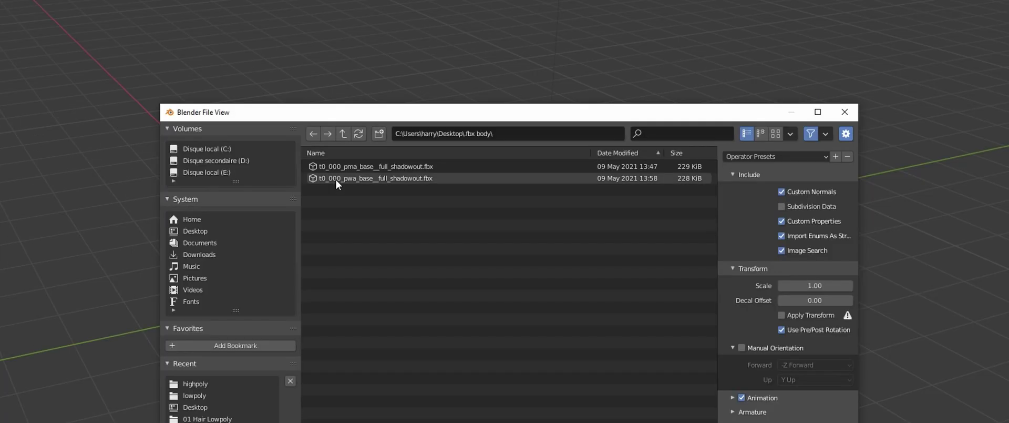
{"action": "double_click", "coordinate": [337, 179]}
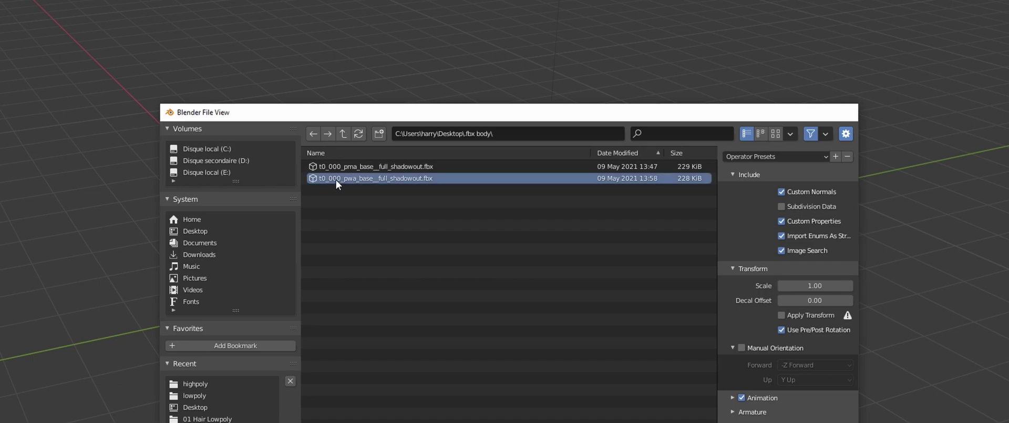
{"action": "scroll", "coordinate": [374, 156], "scroll_direction": "up", "scroll_amount": 3}
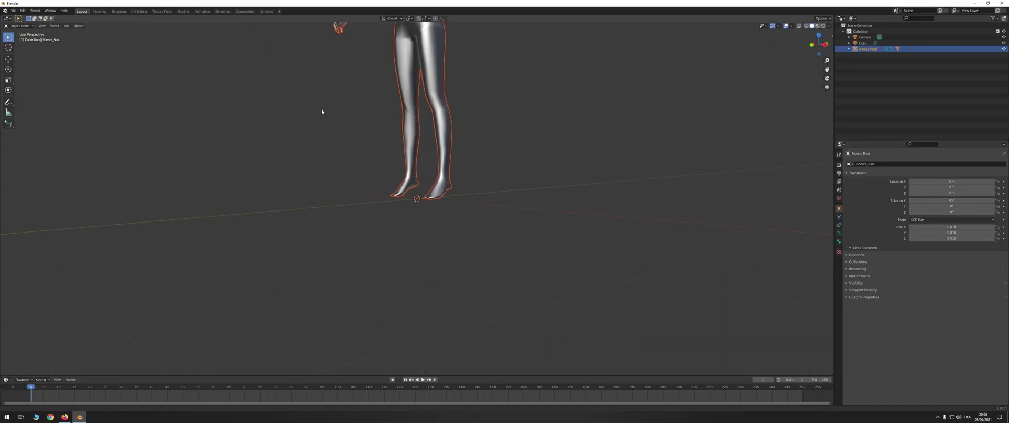
{"action": "middle_click_drag", "start_coordinate": [323, 111], "coordinate": [333, 278], "text": "shift"}
{"action": "scroll", "coordinate": [311, 212], "scroll_direction": "up", "scroll_amount": 3}
{"action": "middle_click_drag", "start_coordinate": [311, 213], "coordinate": [326, 309], "text": "shift"}
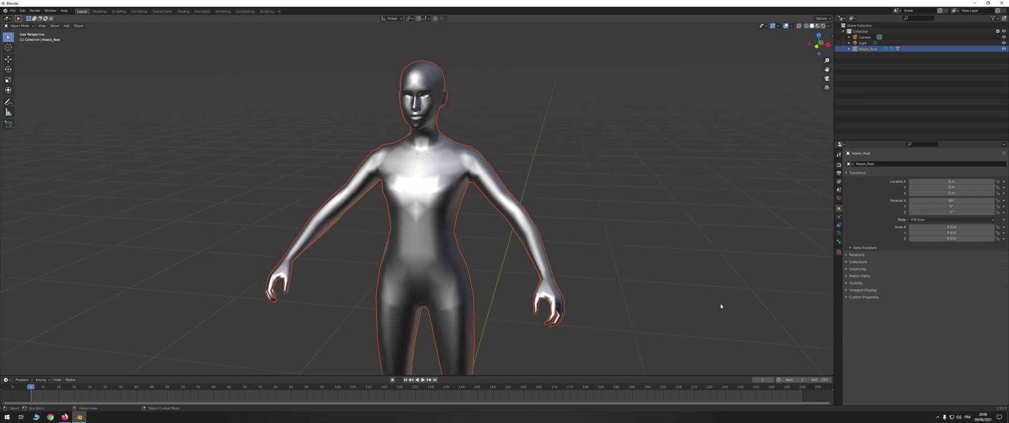
Delete the default camera and light from the scene
{"action": "left_click", "coordinate": [863, 42]}
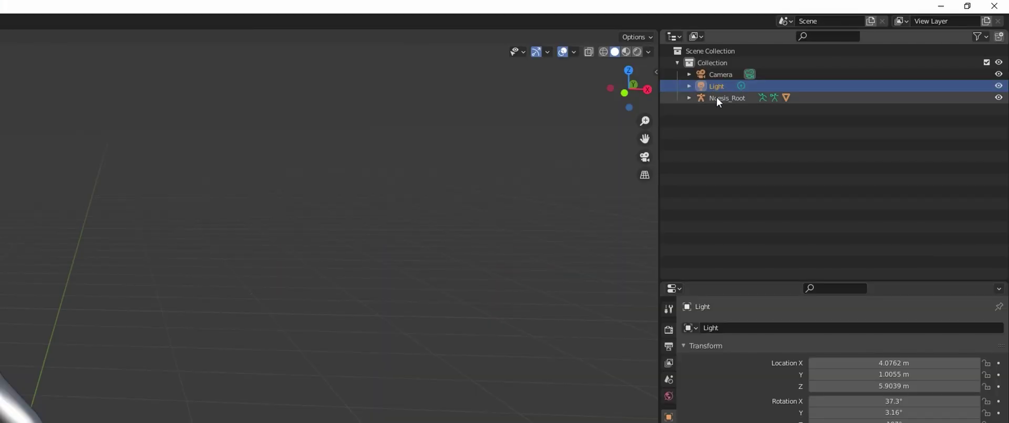
{"action": "left_click", "coordinate": [713, 64], "text": "shift"}
{"action": "key", "text": "Delete"}
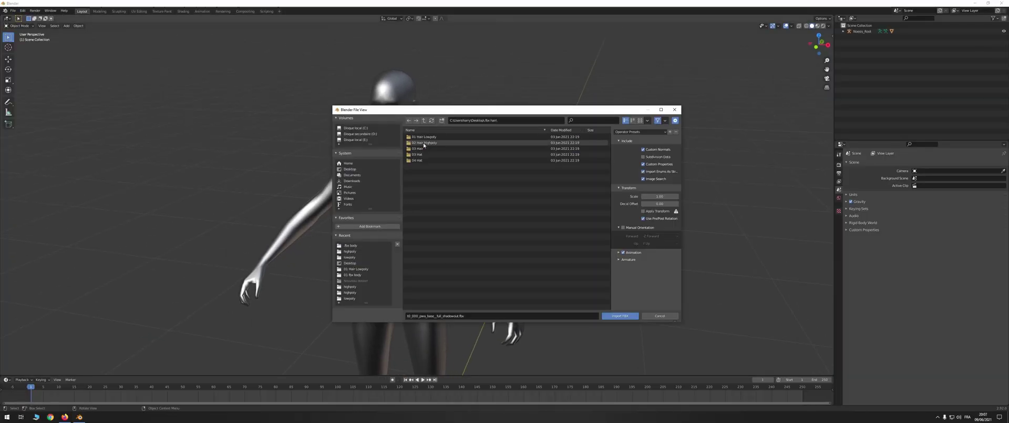
Import the low-poly ponytail hair FBX and the 098 top-bun FBX from the 02 Hair Highpoly folder
{"action": "double_click", "coordinate": [424, 143]}
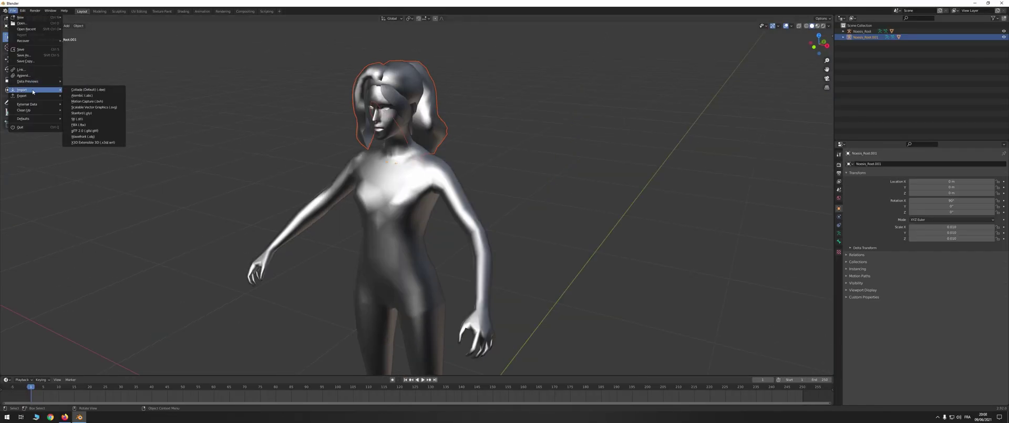
{"action": "left_click", "coordinate": [87, 84]}
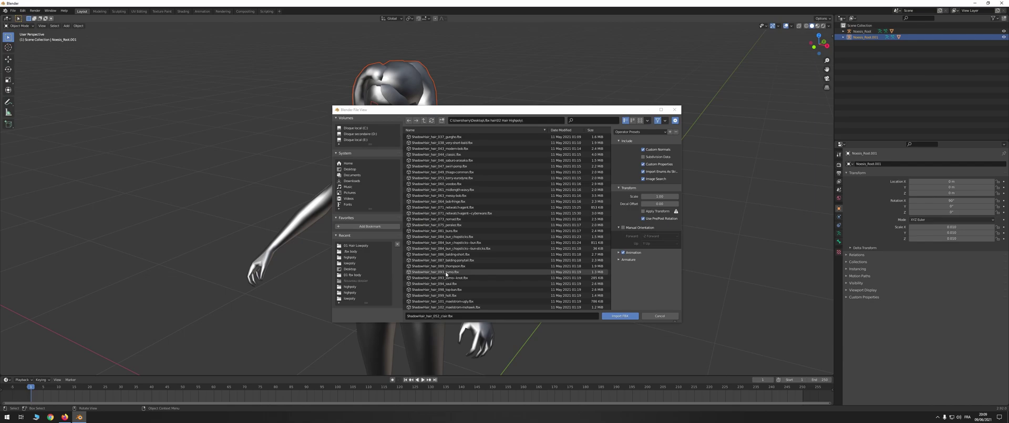
{"action": "scroll", "coordinate": [446, 273], "scroll_direction": "down", "scroll_amount": 1}
{"action": "double_click", "coordinate": [450, 245]}
Hide the low-poly hair mesh submesh0.001 under Noesis_Root.001
{"action": "middle_click_drag", "start_coordinate": [469, 181], "coordinate": [430, 181]}
{"action": "left_click", "coordinate": [844, 37]}
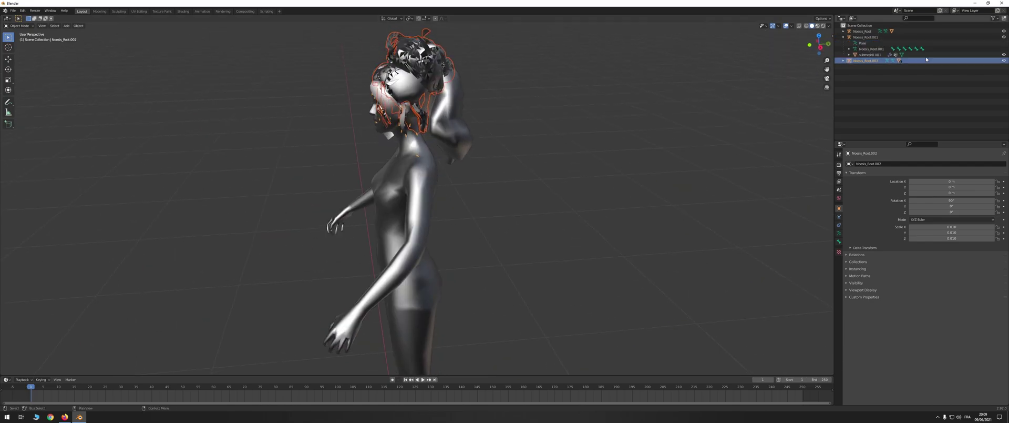
{"action": "left_click", "coordinate": [1004, 55]}
Delete the extra submeshes of the high-poly hair under Noesis_Root.002, keeping only submesh0.002
{"action": "left_click", "coordinate": [844, 60]}
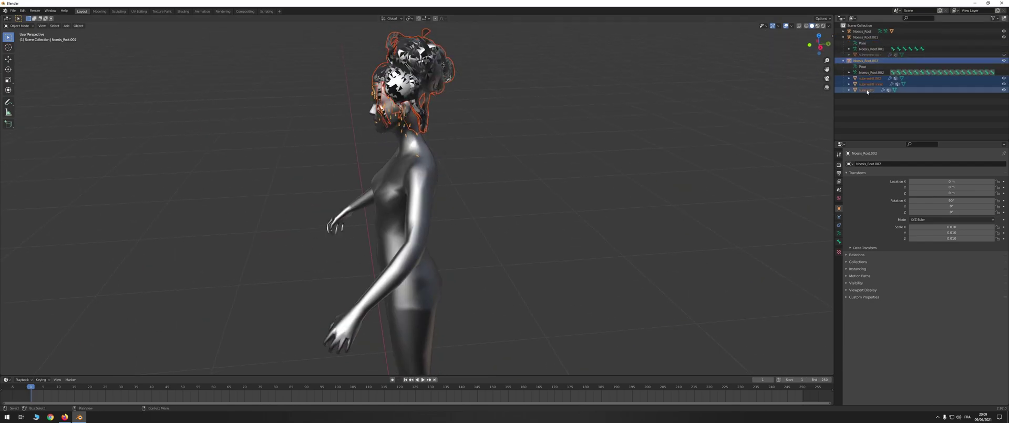
{"action": "left_click", "coordinate": [870, 84]}
{"action": "right_click", "coordinate": [870, 85]}
{"action": "left_click", "coordinate": [862, 100]}
{"action": "left_click", "coordinate": [866, 85]}
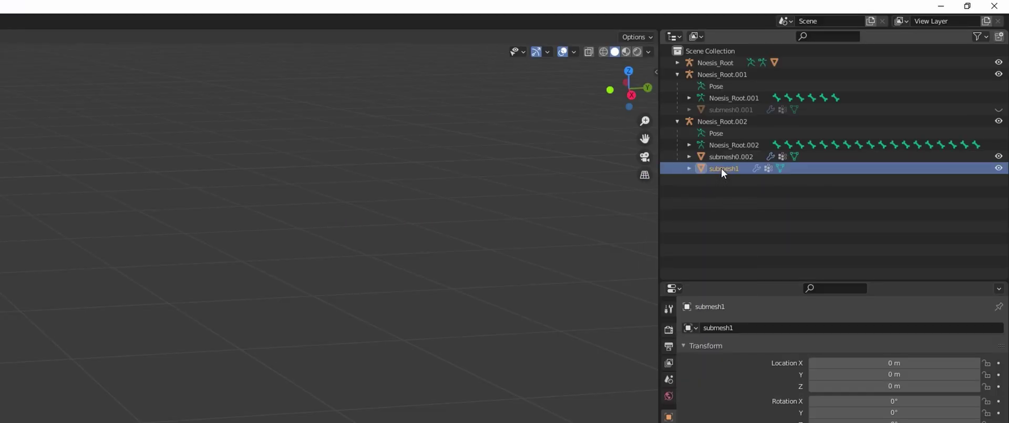
{"action": "key", "text": "Delete"}
Compare the imported hair meshes on the head with the Bubblegum reference image in the browser
{"action": "middle_click_drag", "start_coordinate": [459, 153], "coordinate": [510, 149]}
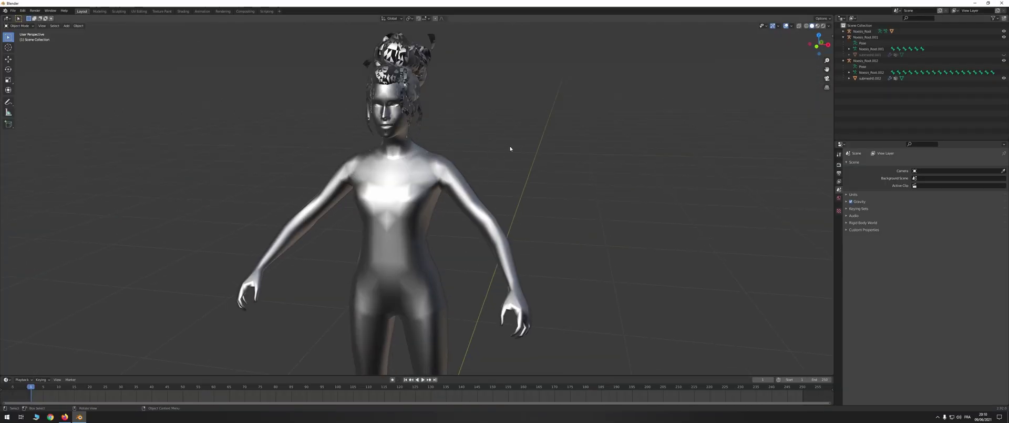
{"action": "middle_click_drag", "start_coordinate": [460, 116], "coordinate": [486, 210], "text": "shift"}
{"action": "scroll", "coordinate": [486, 209], "scroll_direction": "up", "scroll_amount": 3}
{"action": "middle_click_drag", "start_coordinate": [487, 210], "coordinate": [504, 220]}
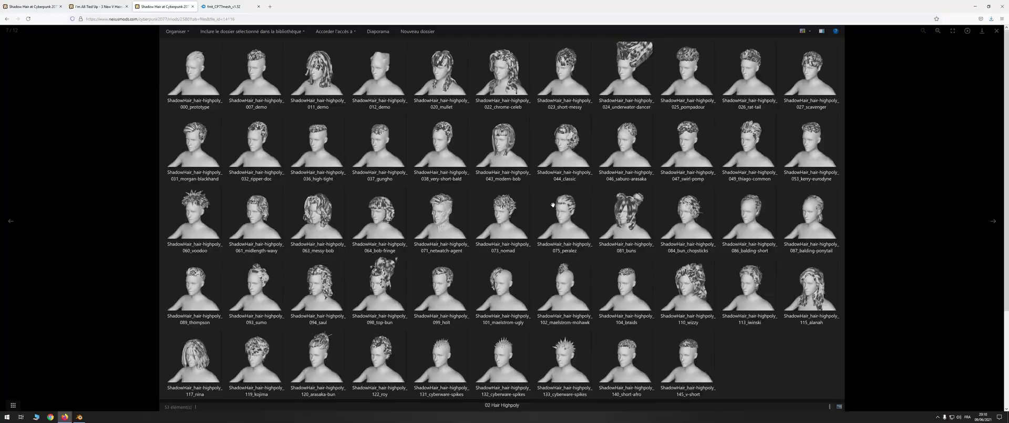
{"action": "key", "text": "ctrl+shift+Tab"}
{"action": "key", "text": "alt+Tab"}
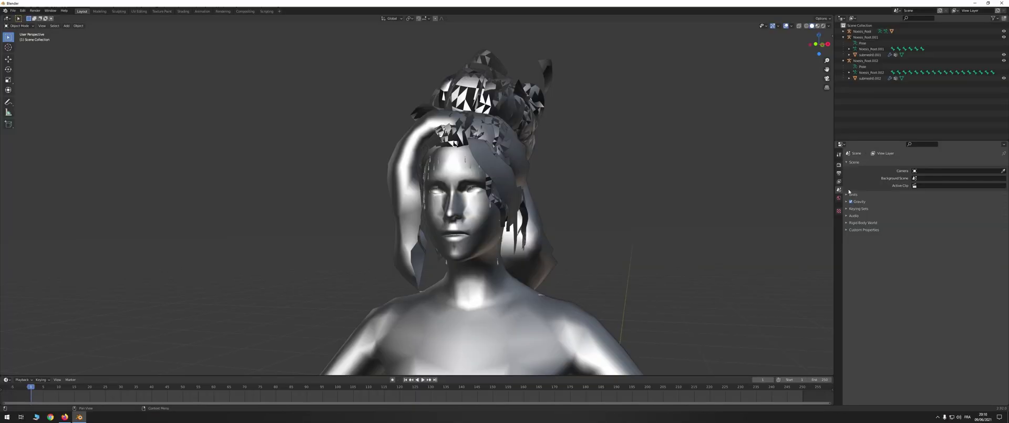
{"action": "key", "text": "alt+Tab"}
{"action": "key", "text": "alt+Tab"}
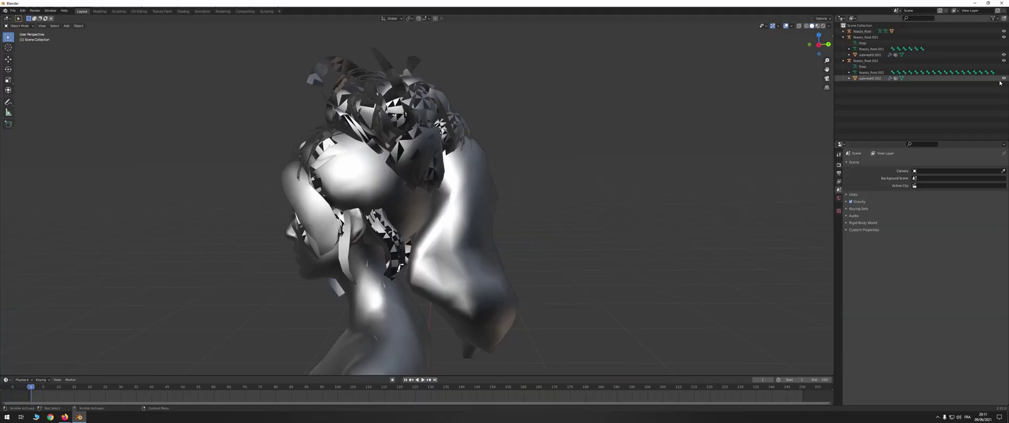
Hide the high-poly hair mesh submesh0.002 and open the low-poly hair submesh0.001 in Edit Mode
{"action": "left_click", "coordinate": [1004, 78]}
{"action": "left_click", "coordinate": [863, 54]}
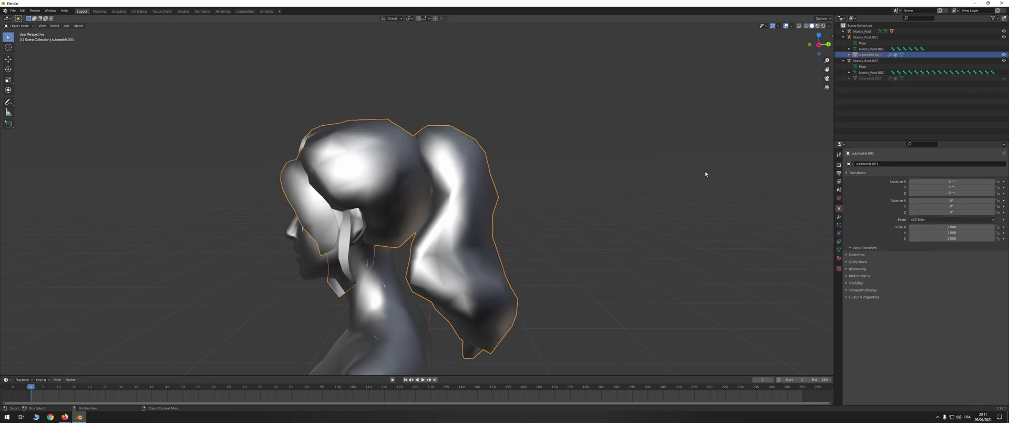
{"action": "key", "text": "Tab"}
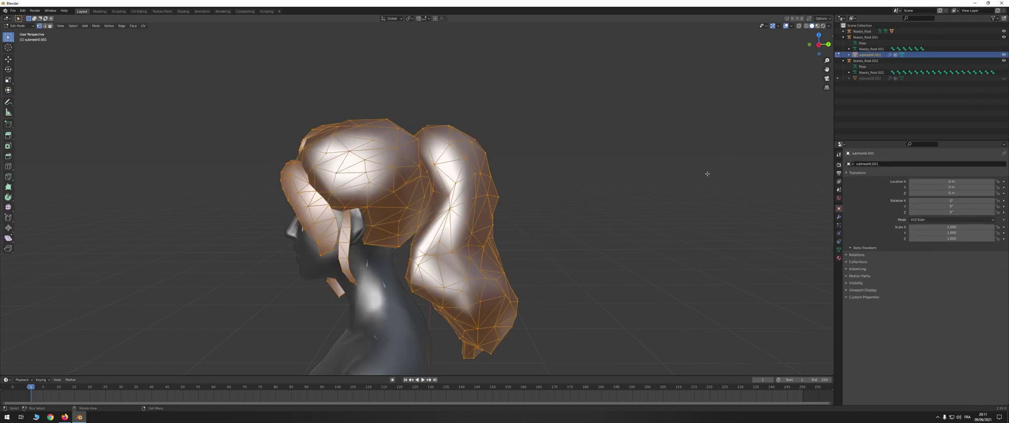
Select the ponytail vertices at the back of the low-poly hair and delete them
{"action": "middle_click_drag", "start_coordinate": [696, 182], "coordinate": [703, 172]}
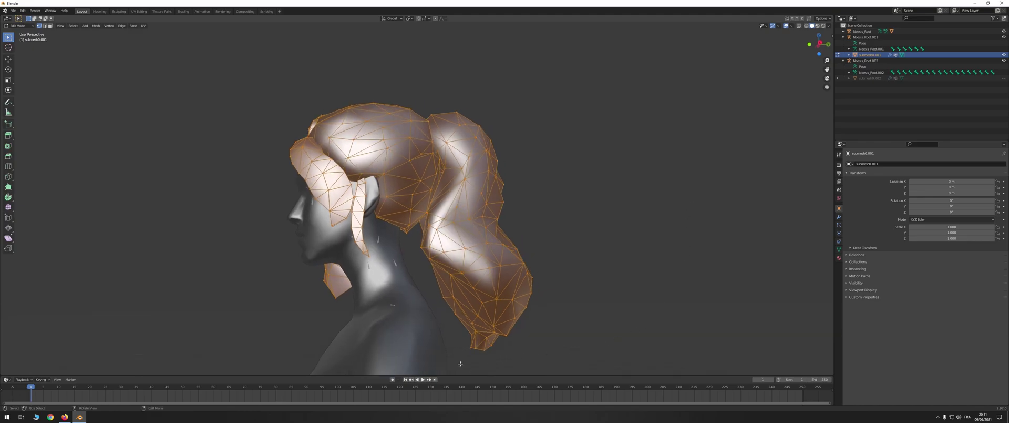
{"action": "left_click_drag", "start_coordinate": [460, 363], "coordinate": [561, 230]}
{"action": "middle_click_drag", "start_coordinate": [561, 230], "coordinate": [568, 245]}
{"action": "left_click_drag", "start_coordinate": [610, 322], "coordinate": [536, 276]}
{"action": "key", "text": "x"}
{"action": "left_click", "coordinate": [383, 170]}
Delete the remaining ponytail and stray vertices at the back of the low-poly hair submesh0.001, checking it against the high-poly hair
{"action": "key", "text": "x"}
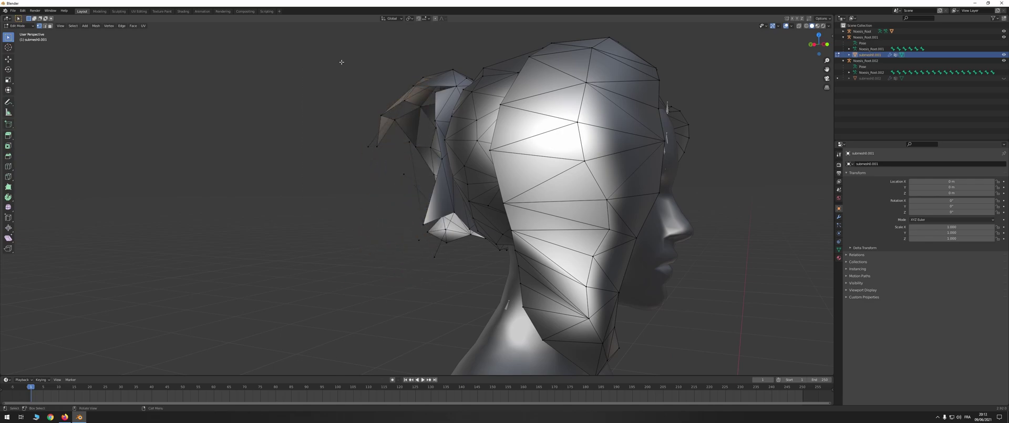
{"action": "key", "text": "x"}
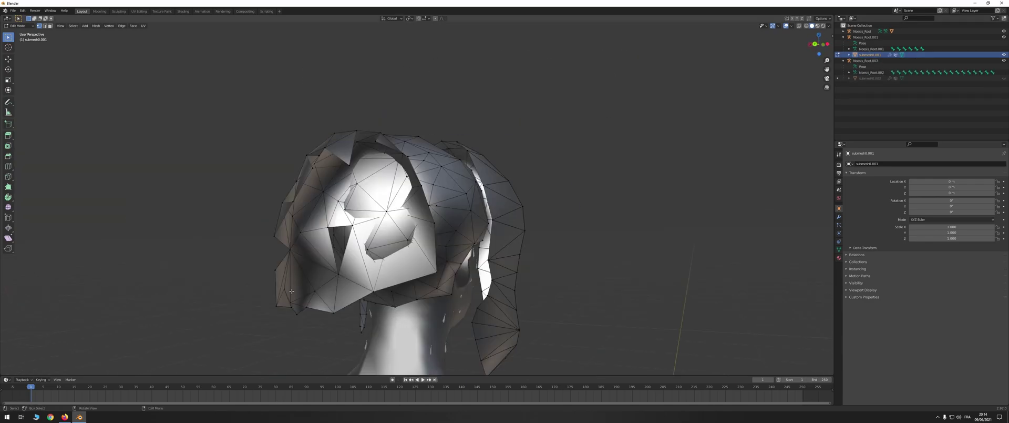
{"action": "middle_click_drag", "start_coordinate": [292, 290], "coordinate": [295, 198]}
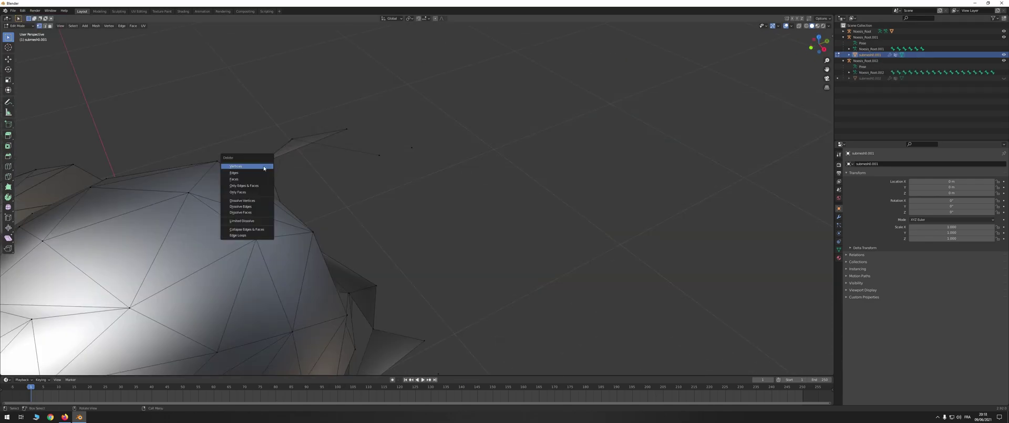
{"action": "middle_click_drag", "start_coordinate": [237, 191], "coordinate": [473, 226]}
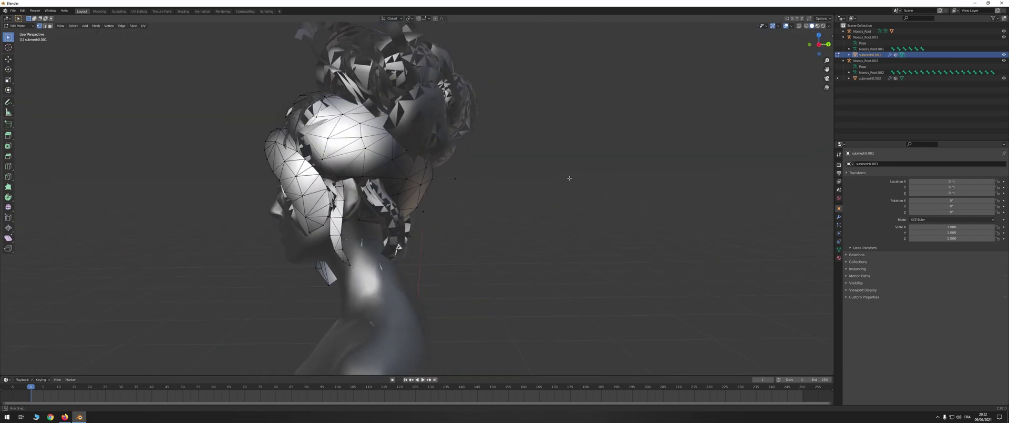
{"action": "middle_click_drag", "start_coordinate": [569, 178], "coordinate": [553, 213]}
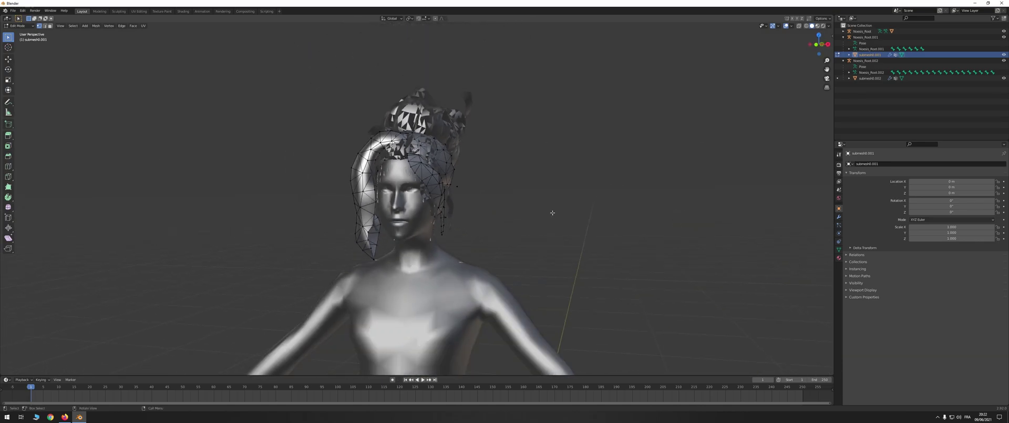
{"action": "scroll", "coordinate": [553, 213], "scroll_direction": "down", "scroll_amount": 2}
{"action": "scroll", "coordinate": [547, 214], "scroll_direction": "up", "scroll_amount": 2}
Expand the vertex groups of submesh0.001, the body submesh0 and submesh0.002 in the scene hierarchy to compare their names
{"action": "left_click", "coordinate": [849, 54]}
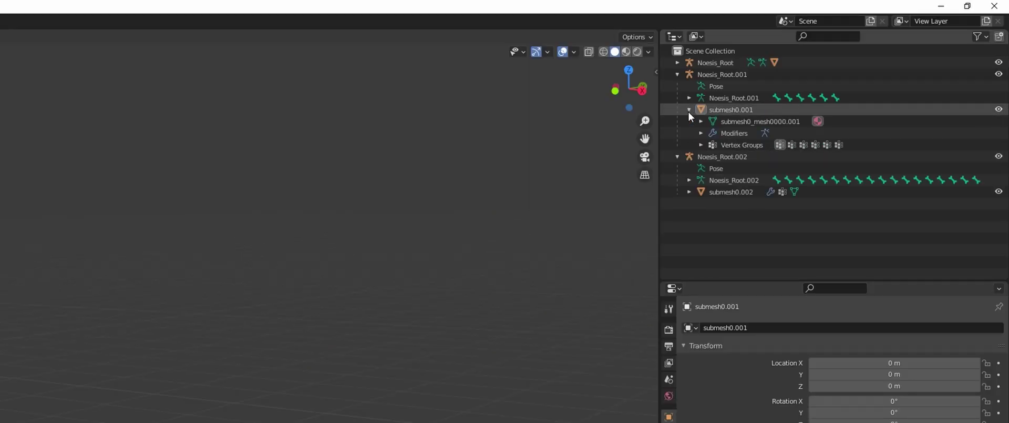
{"action": "left_click", "coordinate": [856, 72]}
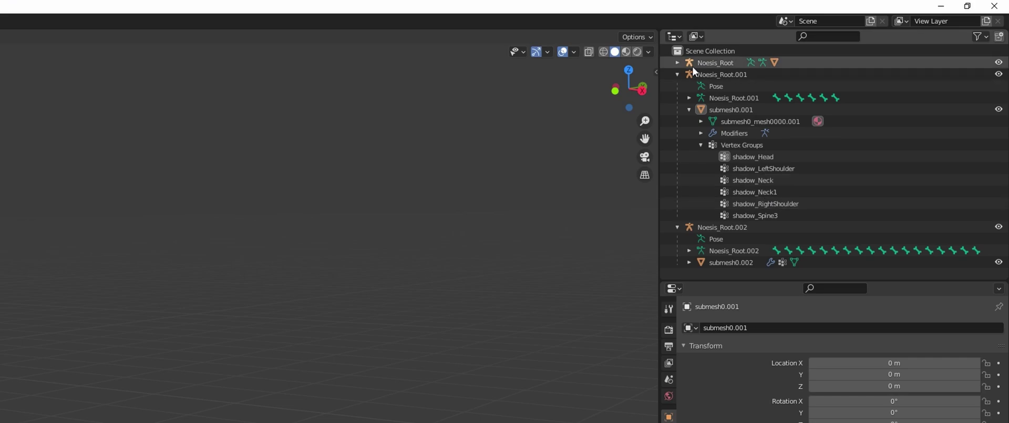
{"action": "left_click", "coordinate": [678, 63]}
{"action": "left_click", "coordinate": [689, 98]}
{"action": "left_click", "coordinate": [701, 133]}
{"action": "scroll", "coordinate": [757, 191], "scroll_direction": "down", "scroll_amount": 12}
{"action": "left_click", "coordinate": [689, 116]}
{"action": "left_click", "coordinate": [690, 268]}
{"action": "scroll", "coordinate": [699, 267], "scroll_direction": "down", "scroll_amount": 2}
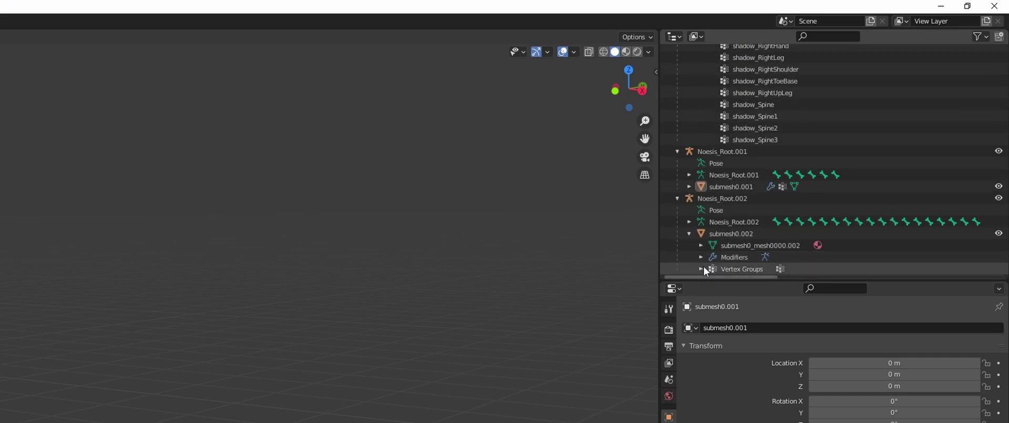
{"action": "scroll", "coordinate": [736, 204], "scroll_direction": "down", "scroll_amount": 1}
Rename the Head vertex group of submesh0.002 as shadow_Head, copying the name from the matching vertex group of the body submesh0
{"action": "scroll", "coordinate": [738, 200], "scroll_direction": "up", "scroll_amount": 12}
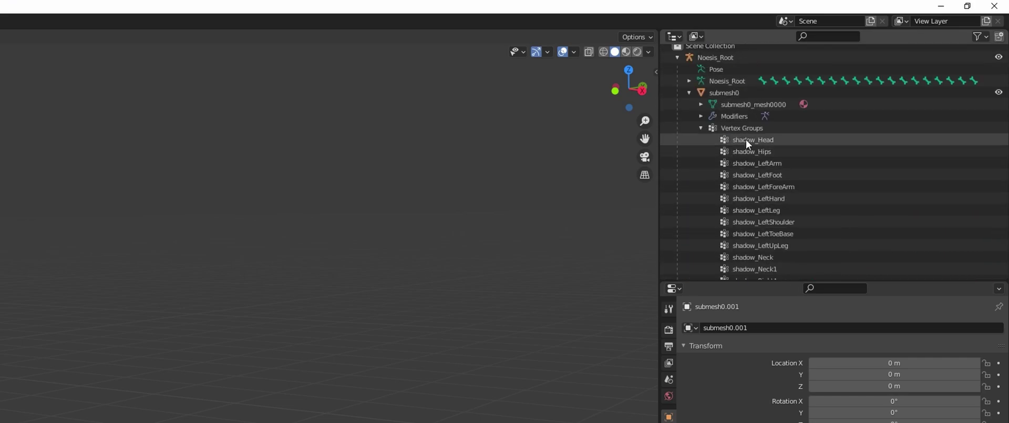
{"action": "scroll", "coordinate": [749, 144], "scroll_direction": "up", "scroll_amount": 1}
{"action": "left_click", "coordinate": [752, 144]}
{"action": "double_click", "coordinate": [770, 146]}
{"action": "key", "text": "ctrl+c"}
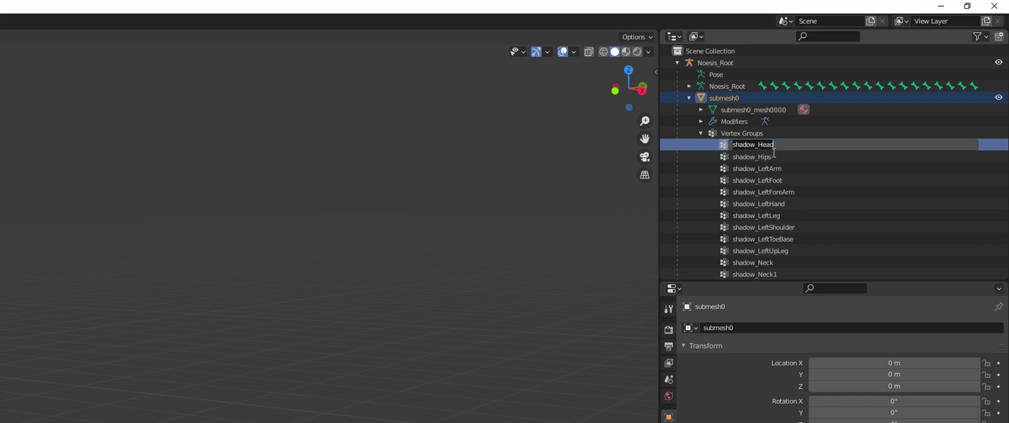
{"action": "key", "text": "Return"}
{"action": "scroll", "coordinate": [744, 252], "scroll_direction": "down", "scroll_amount": 12}
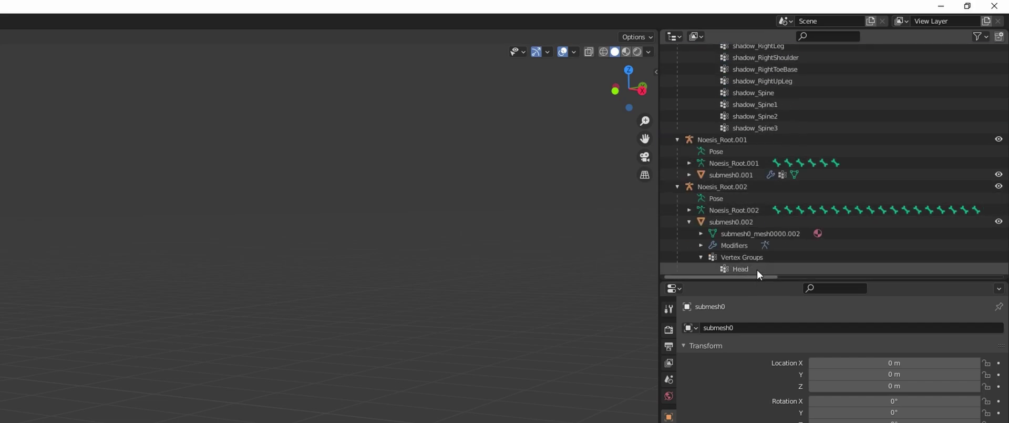
{"action": "left_click", "coordinate": [740, 268]}
{"action": "double_click", "coordinate": [741, 268]}
{"action": "key", "text": "ctrl+v"}
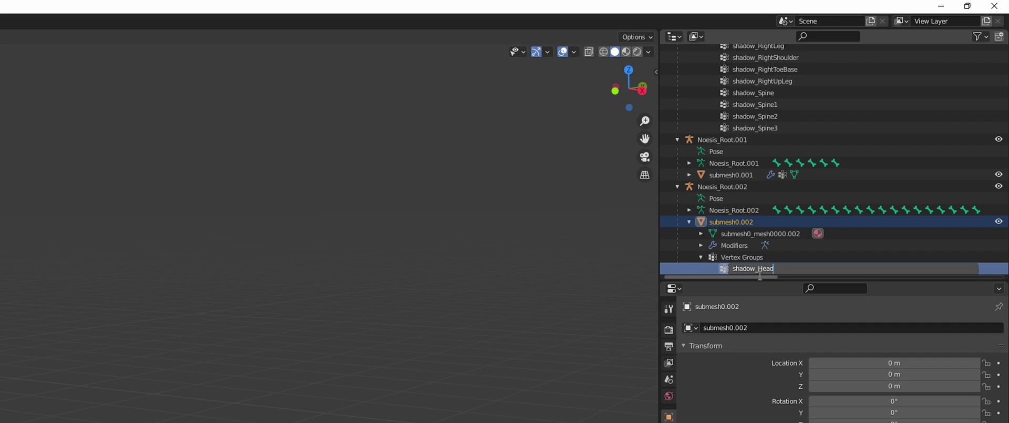
{"action": "key", "text": "Return"}
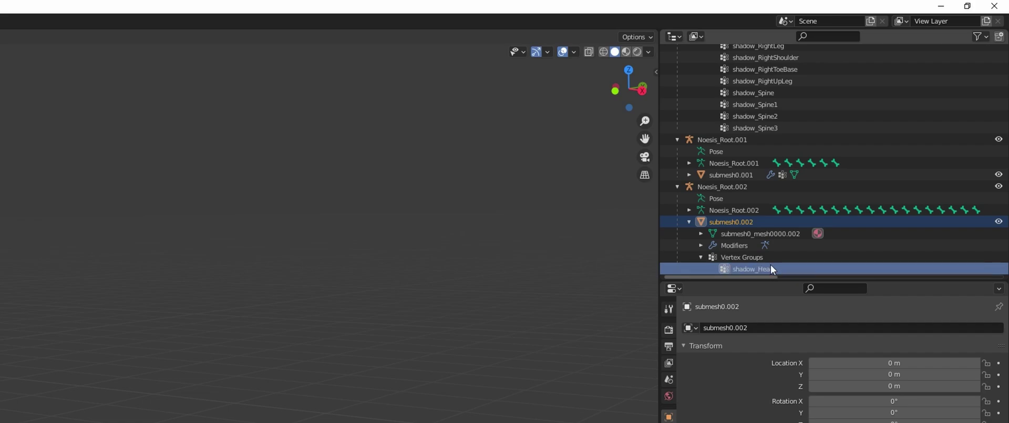
{"action": "left_click", "coordinate": [689, 222]}
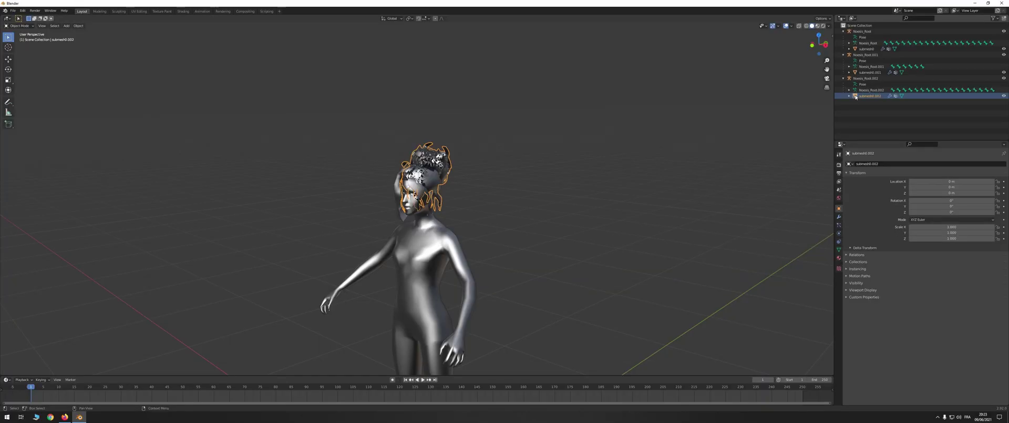
Join submesh0.001 and submesh0.002 into the body mesh submesh0 and delete the leftover Noesis_Root.001 and Noesis_Root.002
{"action": "left_click", "coordinate": [704, 175]}
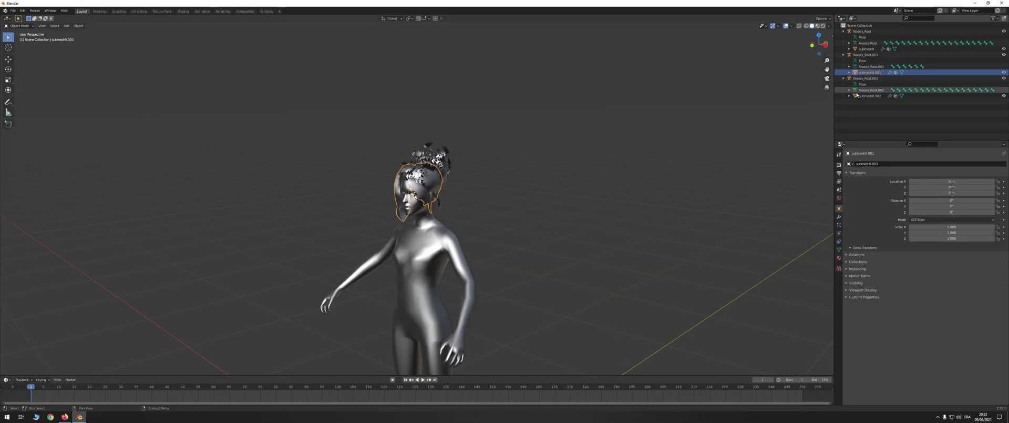
{"action": "left_click", "coordinate": [856, 97]}
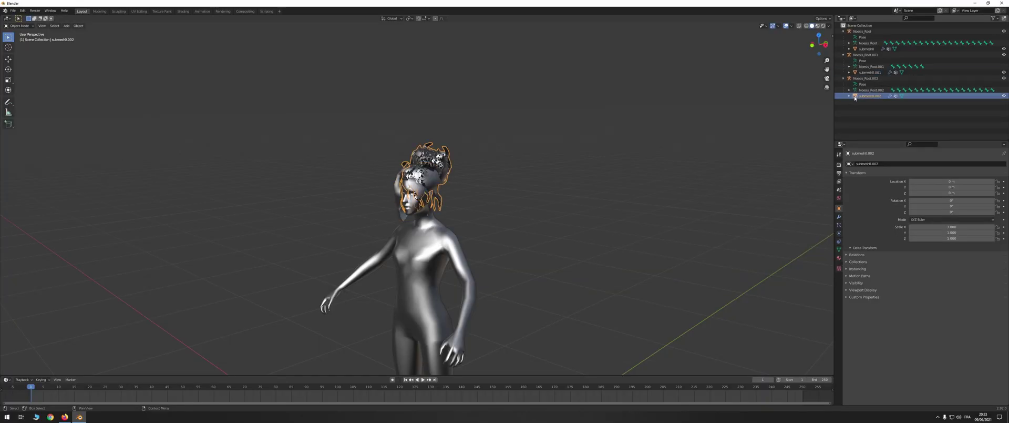
{"action": "left_click", "coordinate": [868, 72], "text": "ctrl"}
{"action": "left_click", "coordinate": [866, 48], "text": "ctrl"}
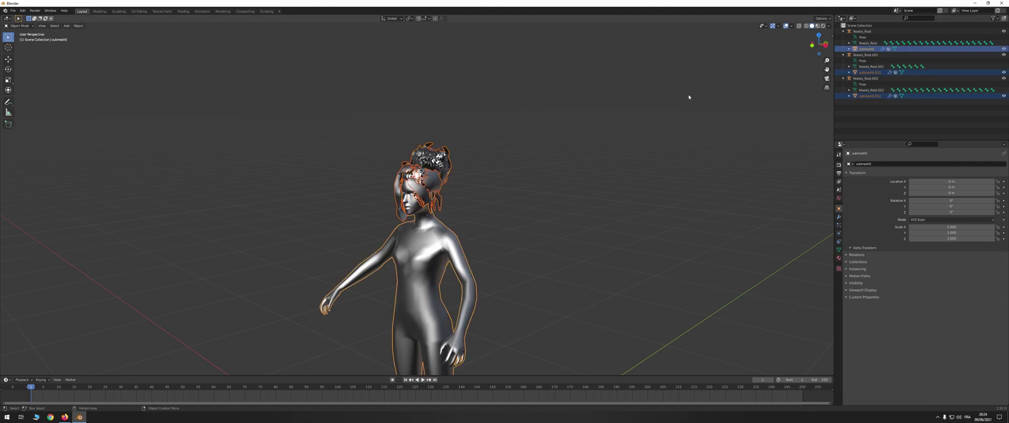
{"action": "key", "text": "ctrl+j"}
{"action": "left_click_drag", "start_coordinate": [867, 105], "coordinate": [858, 53]}
{"action": "key", "text": "x"}
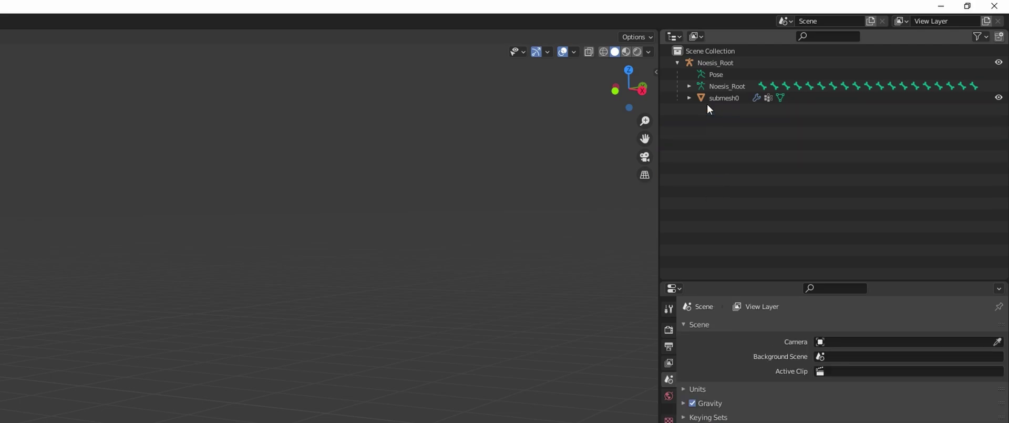
Delete Material.003 and Material.002 from the joined submesh0 mesh, keeping only Material.001
{"action": "left_click", "coordinate": [689, 98]}
{"action": "left_click", "coordinate": [701, 109]}
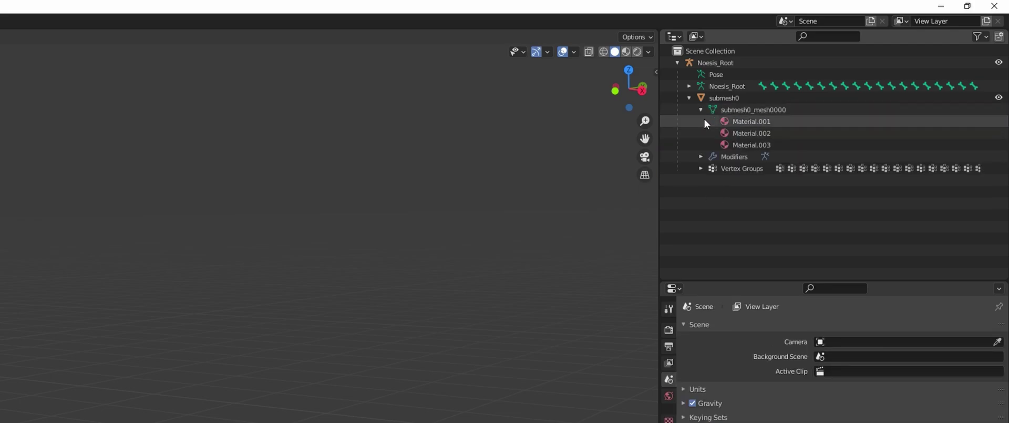
{"action": "left_click", "coordinate": [739, 145]}
{"action": "right_click", "coordinate": [738, 145]}
{"action": "left_click", "coordinate": [716, 183]}
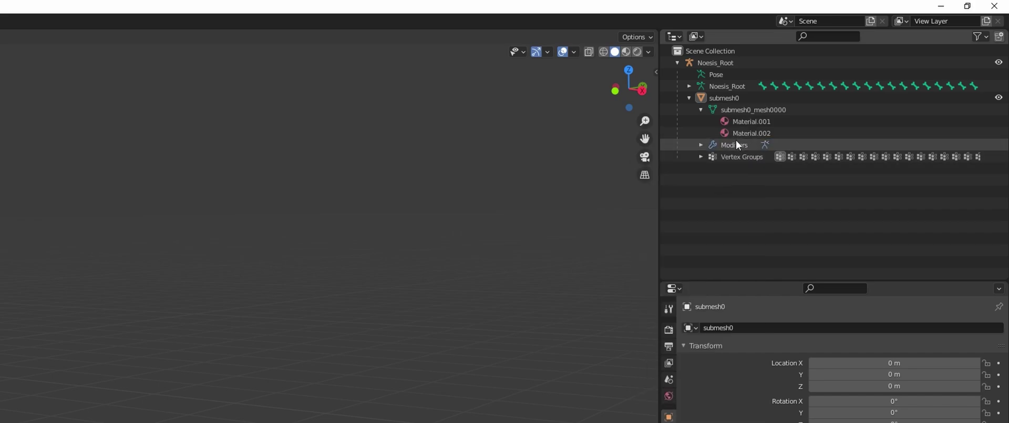
{"action": "left_click", "coordinate": [744, 135]}
{"action": "right_click", "coordinate": [744, 135]}
{"action": "left_click", "coordinate": [744, 134]}
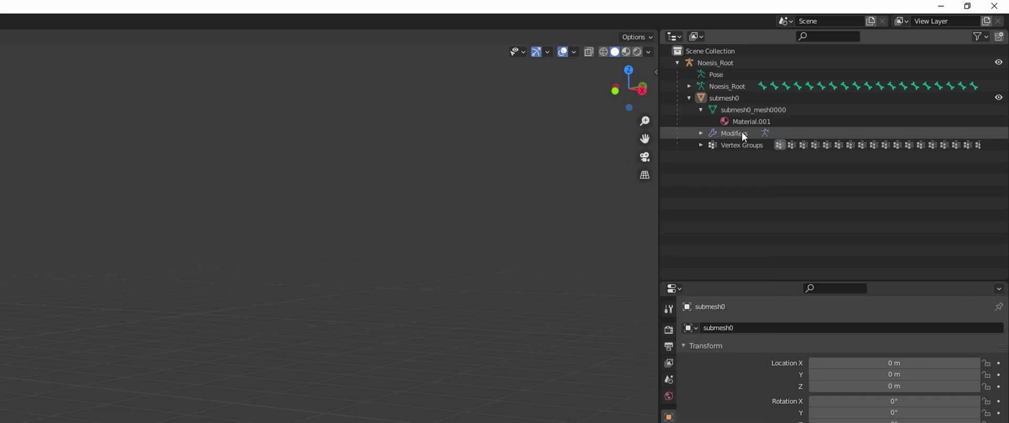
Export the joined model to the Desktop as women.fbx and the male version as men.fbx
{"action": "left_click", "coordinate": [13, 10]}
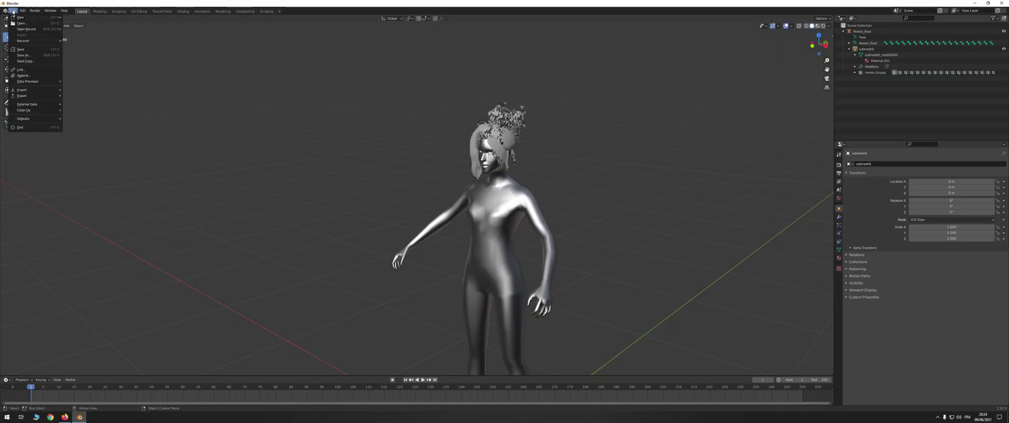
{"action": "mouse_move", "coordinate": [31, 95]}
{"action": "left_click", "coordinate": [83, 131]}
{"action": "left_click", "coordinate": [354, 169]}
{"action": "left_click", "coordinate": [433, 317]}
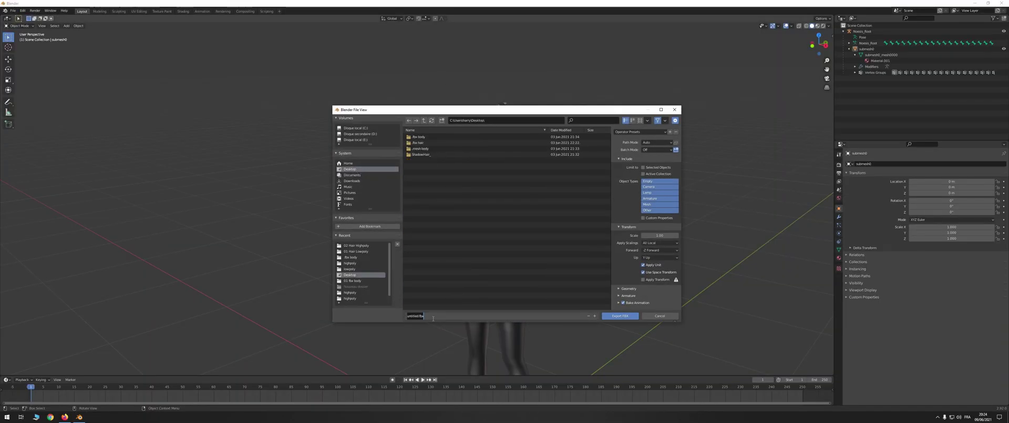
{"action": "left_click", "coordinate": [620, 316]}
{"action": "left_click", "coordinate": [865, 32]}
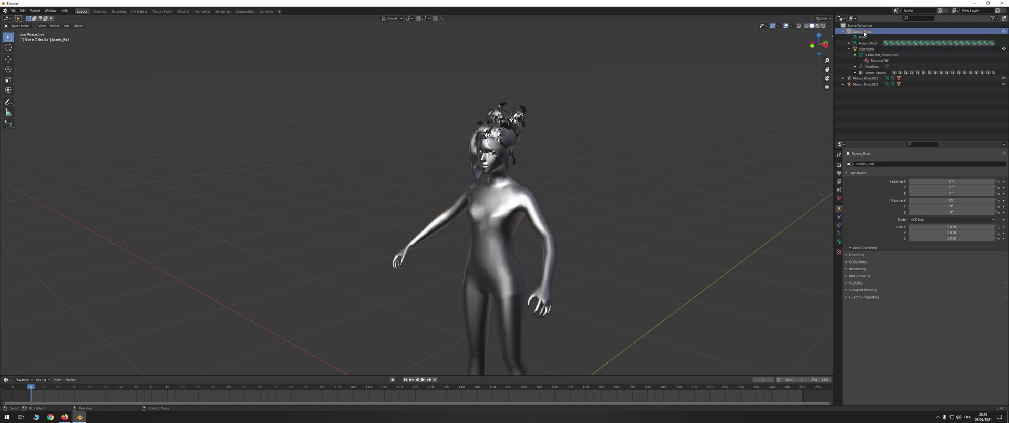
{"action": "type", "text": "mes"}
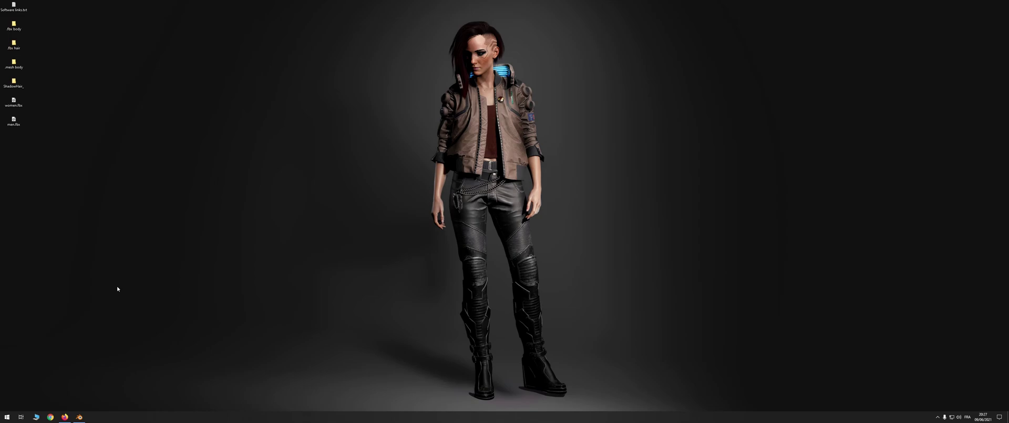
Open the Noesis installation folder noesisv4442 by following the file location of its Start menu shortcut
{"action": "key", "text": "super"}
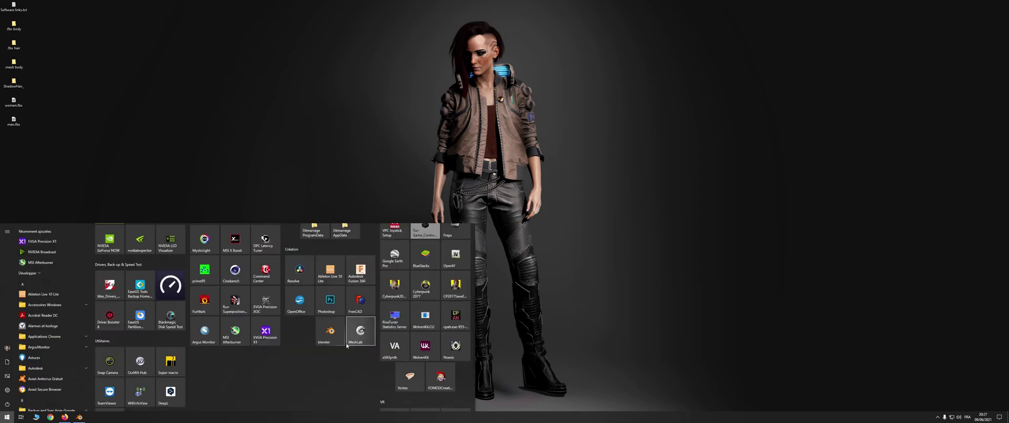
{"action": "scroll", "coordinate": [347, 344], "scroll_direction": "down", "scroll_amount": 2}
{"action": "right_click", "coordinate": [460, 262]}
{"action": "mouse_move", "coordinate": [485, 290]}
{"action": "left_click", "coordinate": [563, 310]}
{"action": "left_click_drag", "start_coordinate": [225, 73], "coordinate": [275, 73]}
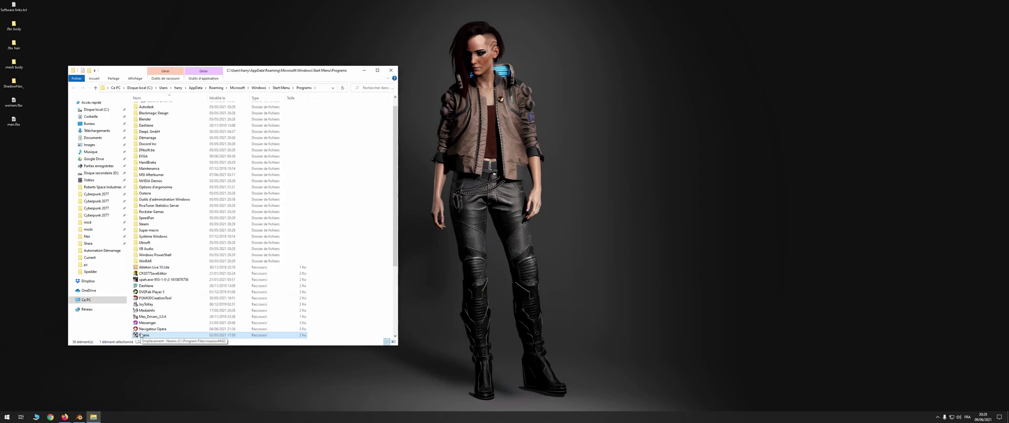
{"action": "right_click", "coordinate": [143, 334]}
{"action": "left_click", "coordinate": [170, 179]}
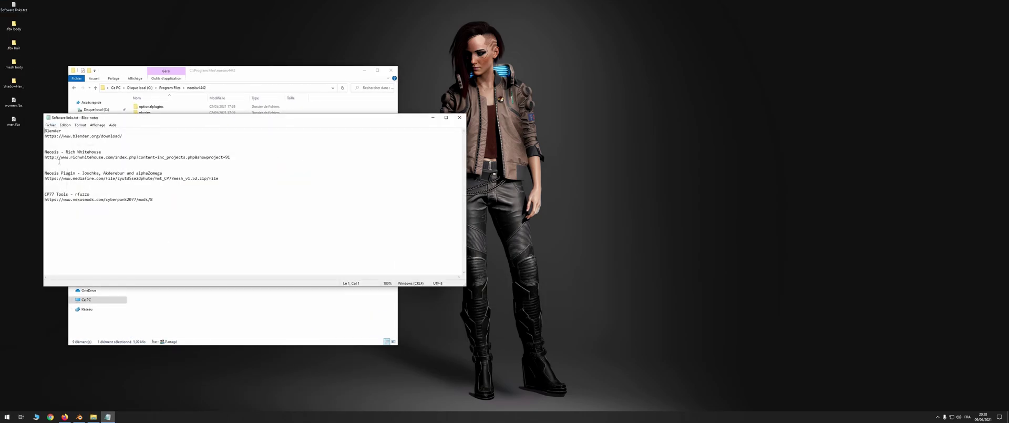
Download the Noesis plugin archive fmt_CP77mesh_v1.52.zip from the MediaFire link given in the Software links text file
{"action": "left_click", "coordinate": [105, 181]}
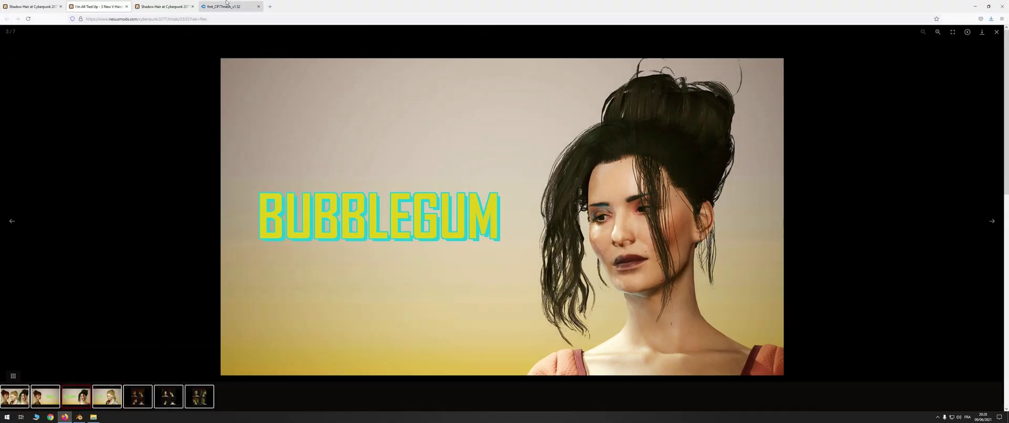
{"action": "left_click", "coordinate": [226, 7]}
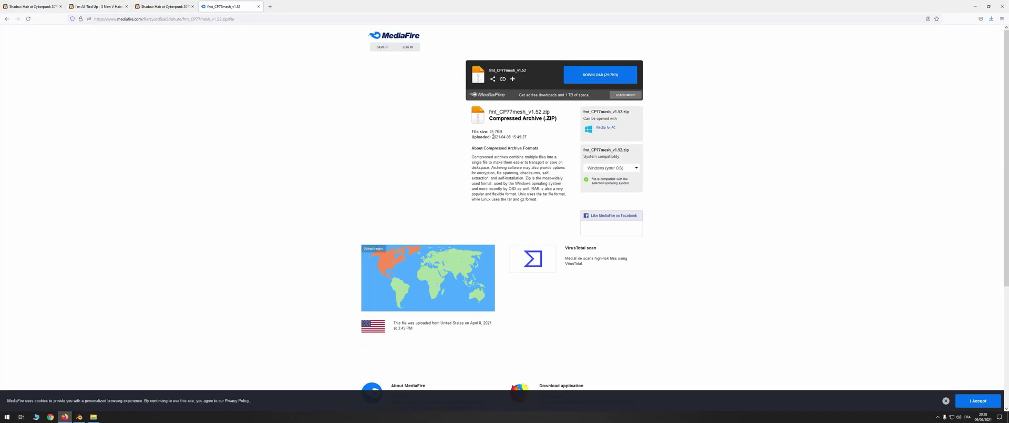
{"action": "left_click", "coordinate": [601, 75]}
{"action": "left_click", "coordinate": [527, 243]}
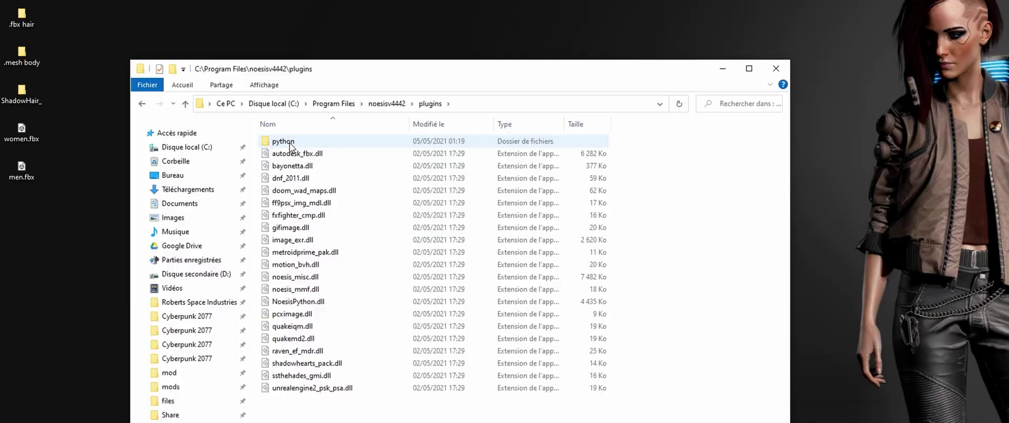
Copy the downloaded fmt_CP77mesh plugin files into the plugins\python folder of Noesis and close the folder
{"action": "double_click", "coordinate": [289, 143]}
{"action": "left_click_drag", "start_coordinate": [680, 135], "coordinate": [197, 289]}
{"action": "left_click", "coordinate": [488, 177]}
{"action": "left_click", "coordinate": [904, 62]}
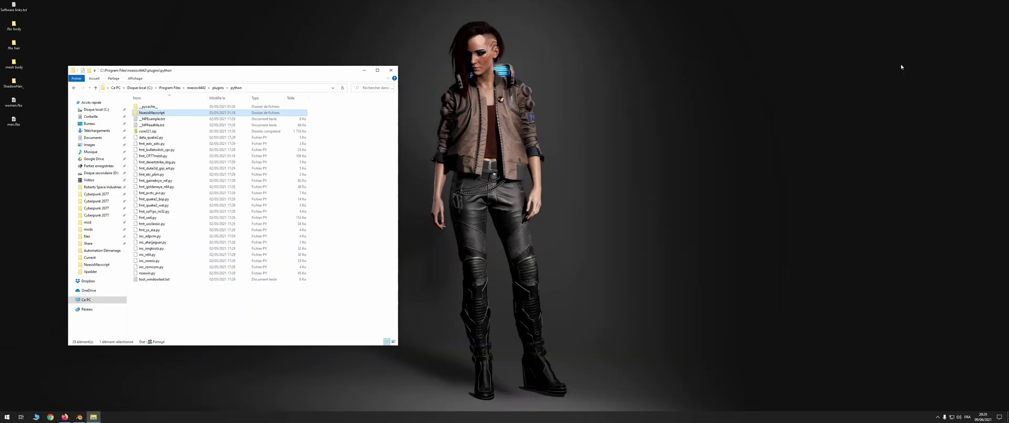
{"action": "left_click", "coordinate": [391, 70]}
Launch Noesis and set the export of men.fbx to the output type .mesh - CyberPunk 2077 mesh [PC]
{"action": "key", "text": "super"}
{"action": "left_click", "coordinate": [455, 271]}
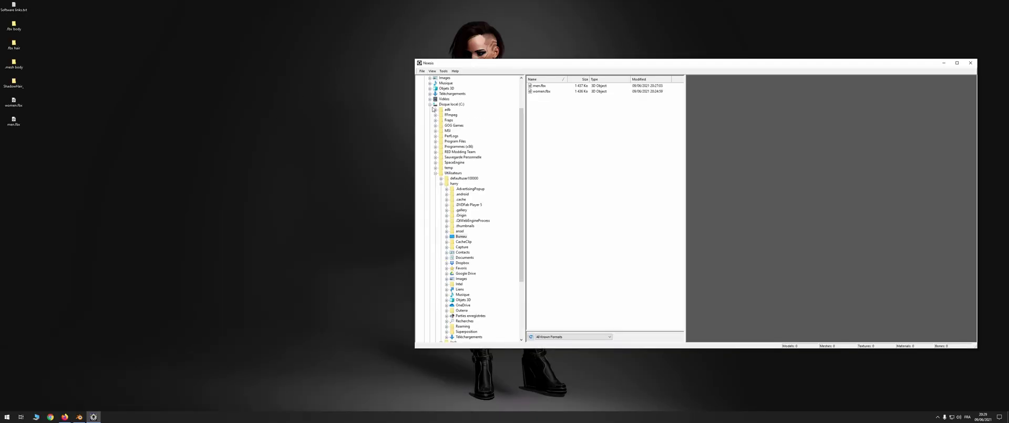
{"action": "left_click_drag", "start_coordinate": [578, 64], "coordinate": [365, 83]}
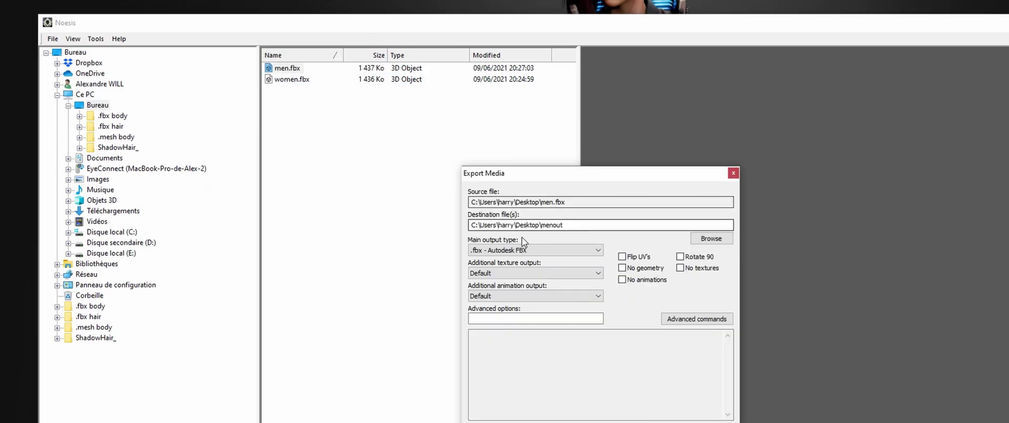
{"action": "left_click", "coordinate": [523, 250]}
{"action": "left_click", "coordinate": [500, 344]}
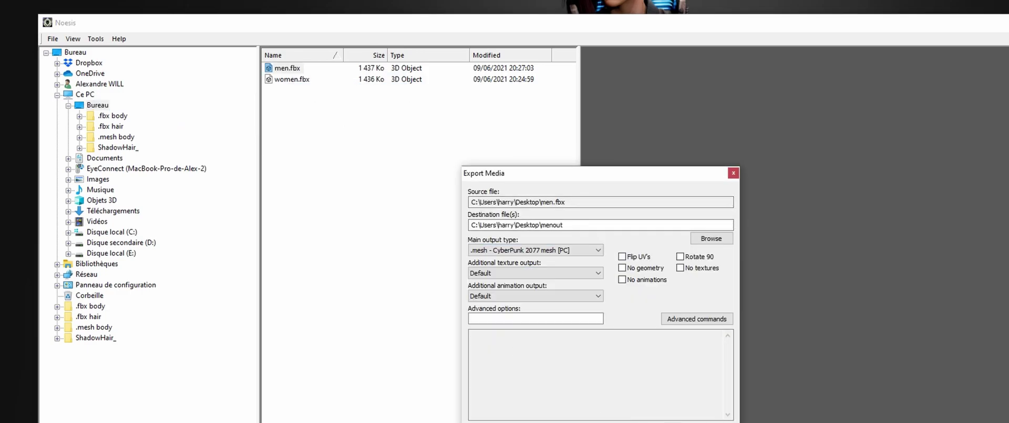
Export men.fbx as menout.mesh, using the original t0_000_pma_base__full_shadow.mesh from the .mesh body folder, and close the export settings
{"action": "left_click", "coordinate": [662, 421]}
{"action": "left_click", "coordinate": [557, 288]}
{"action": "scroll", "coordinate": [468, 234], "scroll_direction": "up", "scroll_amount": 2}
{"action": "left_click", "coordinate": [463, 235]}
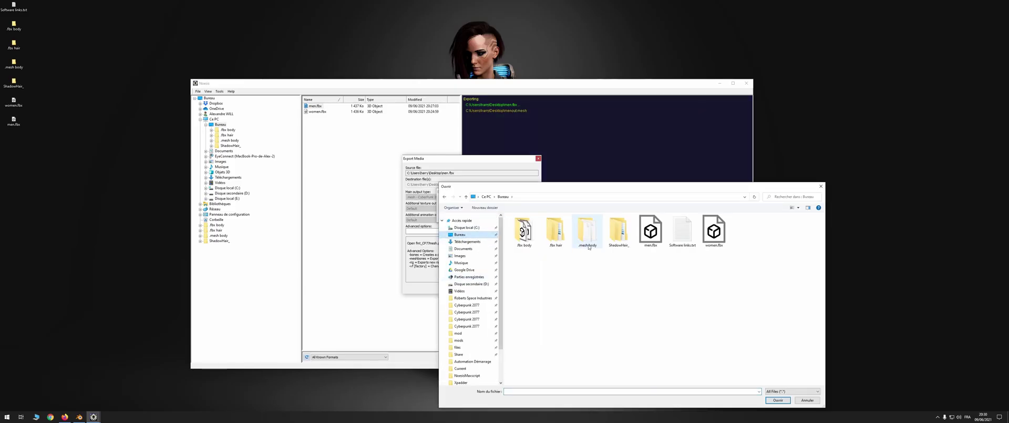
{"action": "double_click", "coordinate": [587, 237]}
{"action": "double_click", "coordinate": [542, 224]}
{"action": "left_click", "coordinate": [535, 215]}
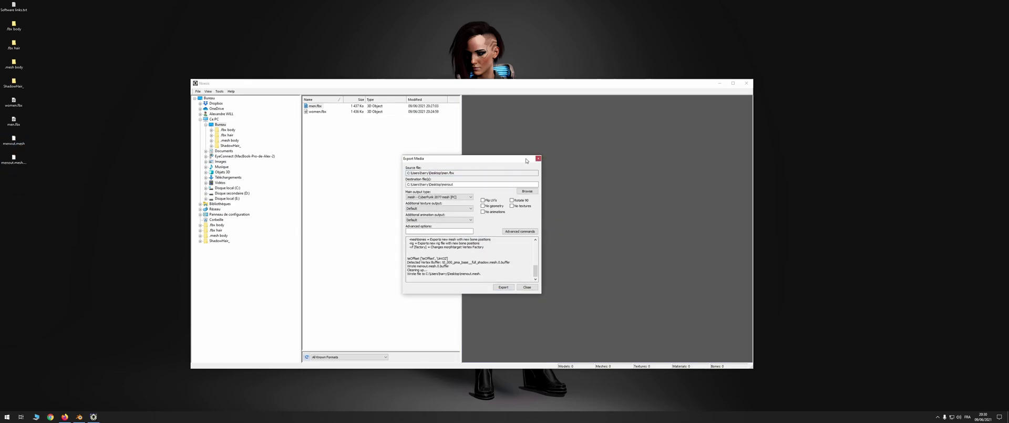
{"action": "left_click", "coordinate": [537, 159]}
Export women.fbx as the CyberPunk 2077 mesh womenout.mesh, using the original t0_000_pwa_base__full_shadow.mesh, and close the export settings
{"action": "right_click", "coordinate": [317, 111]}
{"action": "left_click", "coordinate": [335, 117]}
{"action": "left_click", "coordinate": [439, 196]}
{"action": "left_click", "coordinate": [439, 275]}
{"action": "left_click", "coordinate": [503, 287]}
{"action": "double_click", "coordinate": [553, 239]}
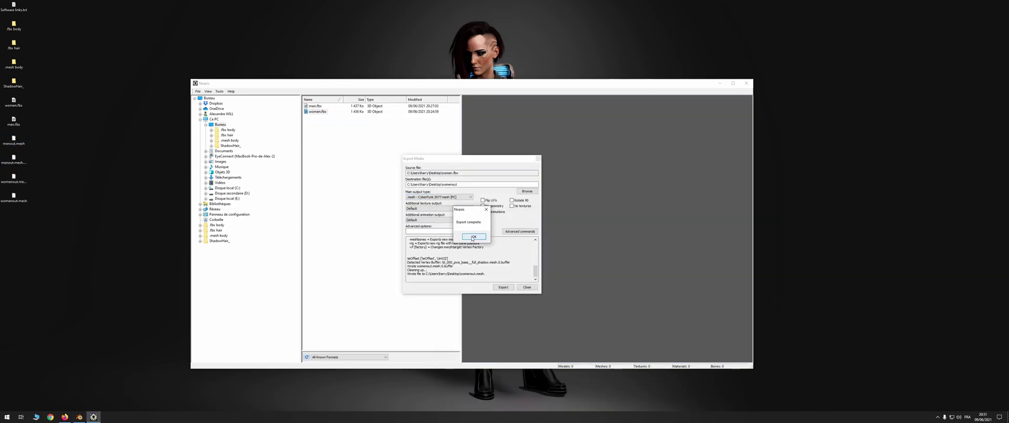
{"action": "left_click", "coordinate": [472, 237]}
{"action": "left_click", "coordinate": [538, 158]}
Close Noesis and separate the menout files from the womenout files on the desktop
{"action": "left_click", "coordinate": [746, 83]}
{"action": "left_click_drag", "start_coordinate": [14, 179], "coordinate": [14, 216]}
{"action": "left_click", "coordinate": [12, 195], "text": "ctrl"}
Open the ShadowHair_ folder on the desktop down to base\characters\common\player_base_bodies\player_female_average\shadow_meshes
{"action": "double_click", "coordinate": [14, 82]}
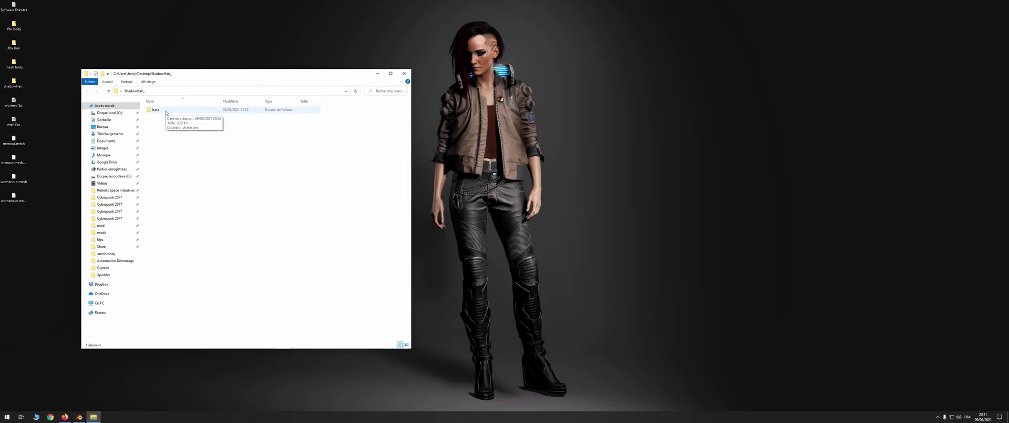
{"action": "double_click", "coordinate": [166, 113]}
{"action": "double_click", "coordinate": [166, 112]}
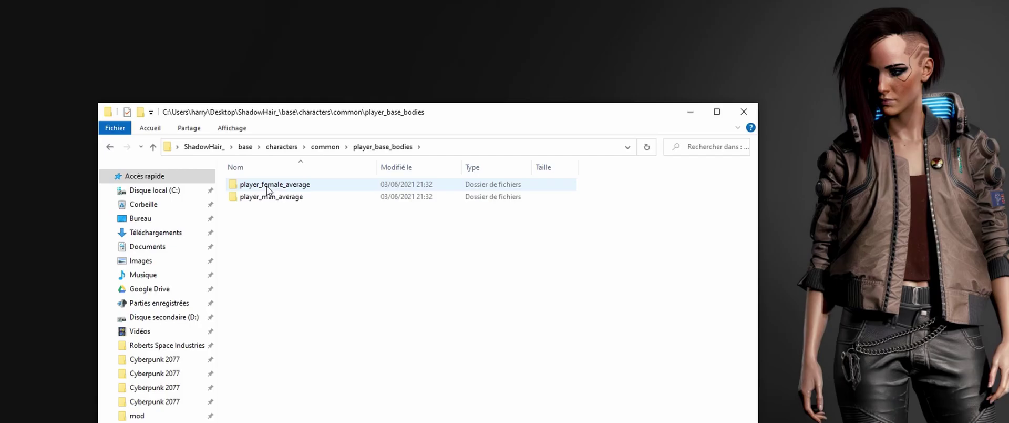
{"action": "double_click", "coordinate": [270, 197]}
{"action": "double_click", "coordinate": [274, 188]}
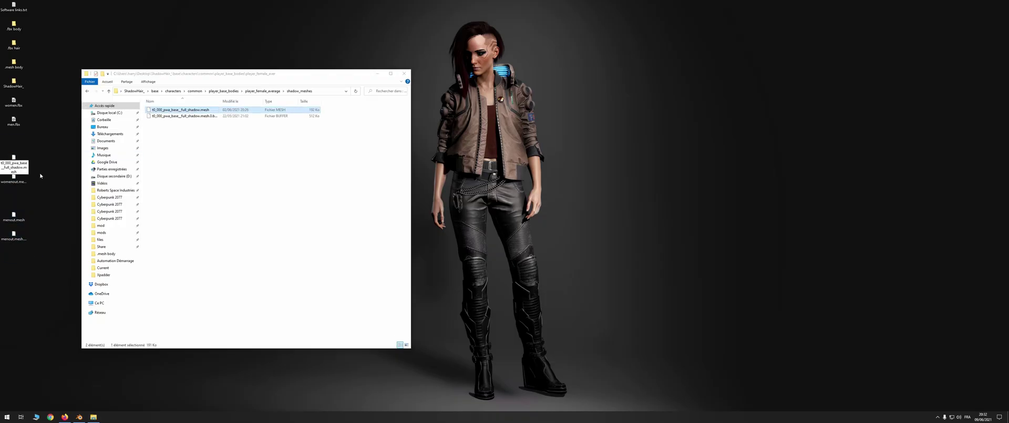
Rename the womenout files as t0_000_pwa_base__full_shadow.mesh and t0_000_pwa_base__full_shadow.mesh.0.buffer and copy them over the originals in the female shadow_meshes folder
{"action": "left_click", "coordinate": [21, 181]}
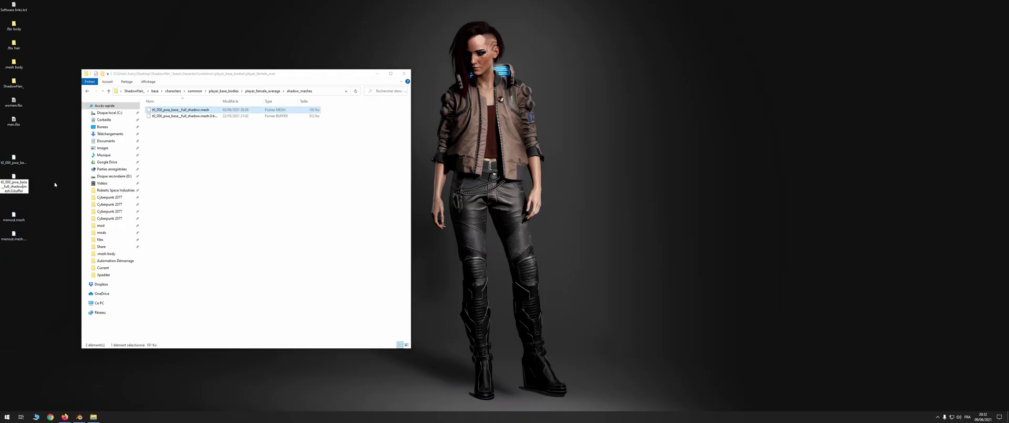
{"action": "left_click_drag", "start_coordinate": [42, 151], "coordinate": [12, 184]}
{"action": "left_click_drag", "start_coordinate": [14, 178], "coordinate": [209, 209], "text": "ctrl"}
{"action": "left_click", "coordinate": [497, 165]}
Launch WolvenKit.CLI and place its window in the free area beside the folder window
{"action": "key", "text": "super"}
{"action": "scroll", "coordinate": [424, 402], "scroll_direction": "down", "scroll_amount": 3}
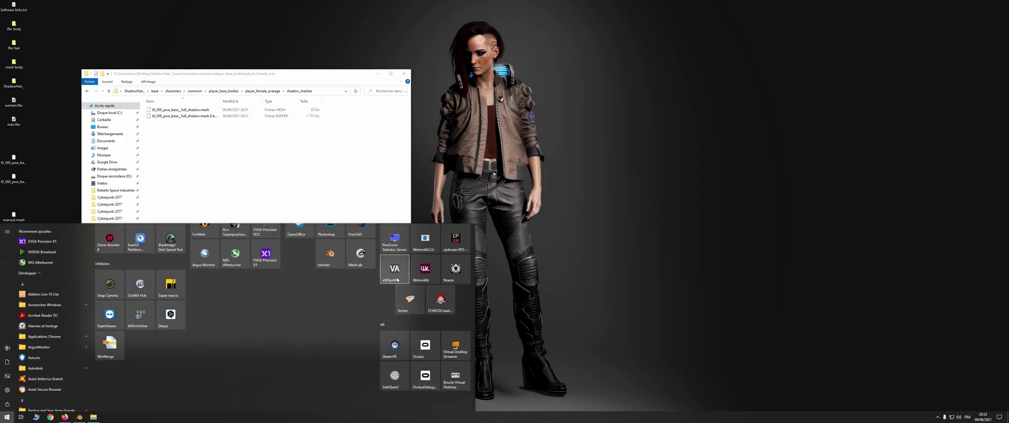
{"action": "left_click", "coordinate": [423, 241]}
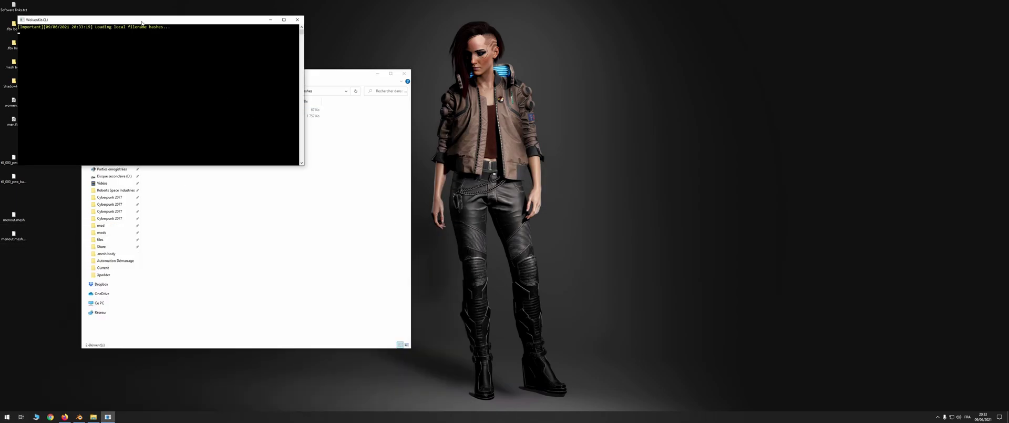
{"action": "left_click_drag", "start_coordinate": [141, 23], "coordinate": [732, 107]}
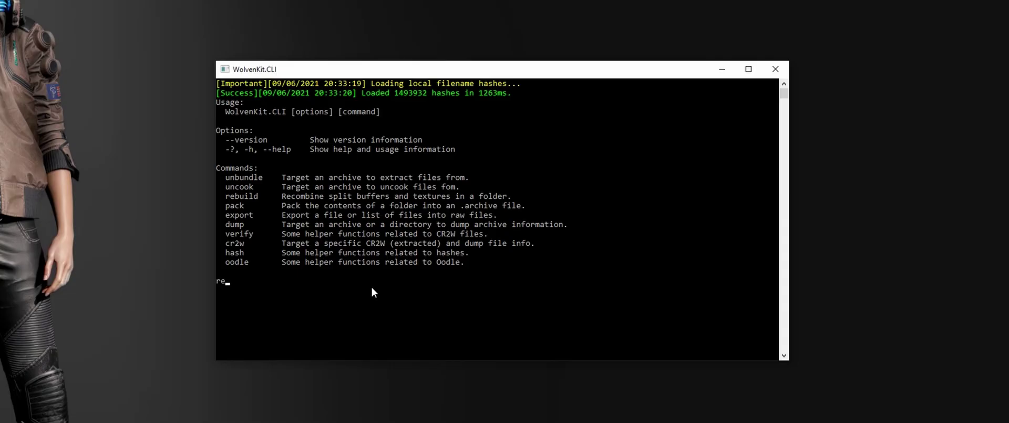
Rebuild the desktop's ShadowHair_ folder with rebuild -p and the options -b --keep, and pack it into an archive with pack -p
{"action": "type", "text": "rebuild -p"}
{"action": "left_click_drag", "start_coordinate": [0, 274], "coordinate": [334, 291]}
{"action": "type", "text": "-b --keep"}
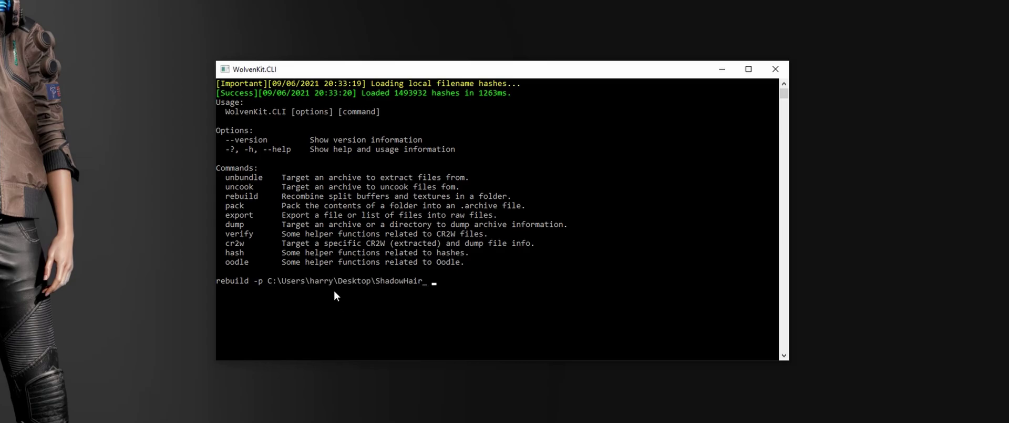
{"action": "key", "text": "Return"}
{"action": "type", "text": "pack -p C:\\Users\\harry\\Desktop\\ShadowHair_"}
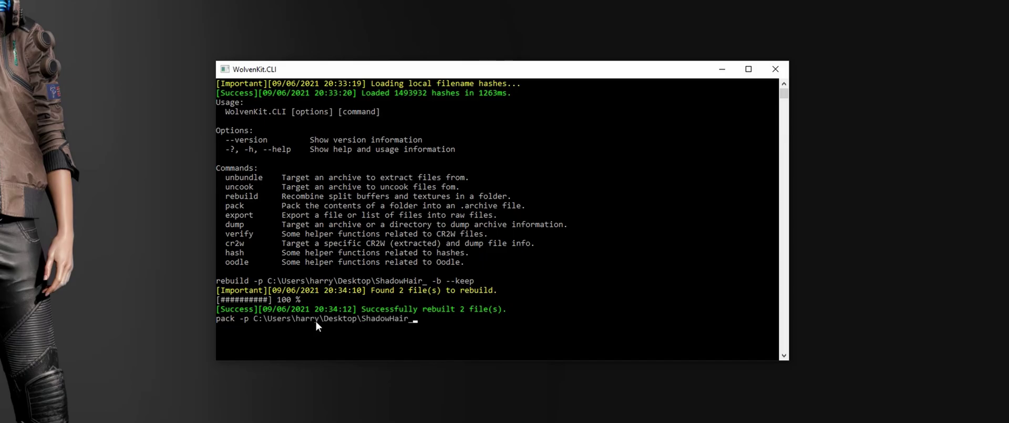
{"action": "key", "text": "Return"}
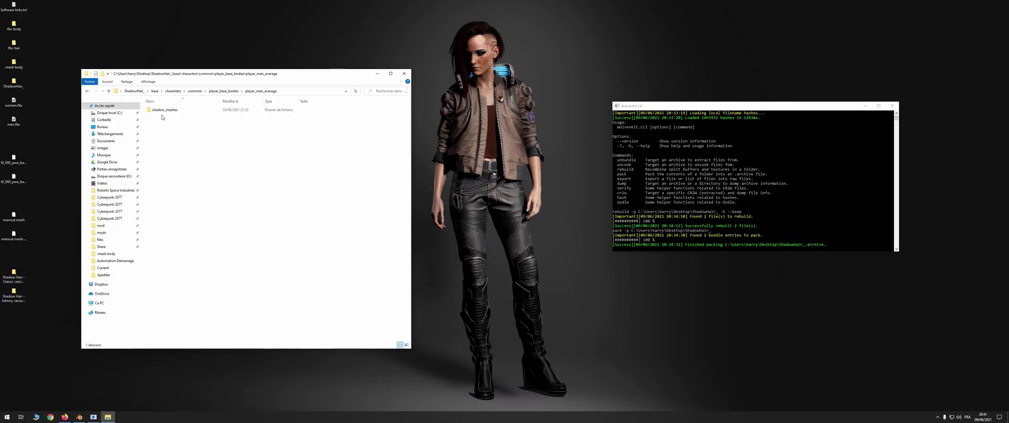
Copy the male t0_000_pma_base__full_shadow mesh files into player_man_average\shadow_meshes and close the folder
{"action": "left_click_drag", "start_coordinate": [13, 217], "coordinate": [214, 176]}
{"action": "left_click", "coordinate": [405, 74]}
Repeat rebuild -p with -b --keep and pack -p on ShadowHair_ with the male meshes in place, and close WolvenKit.CLI
{"action": "left_click_drag", "start_coordinate": [549, 231], "coordinate": [679, 248]}
{"action": "type", "text": "-b --keep"}
{"action": "key", "text": "Return"}
{"action": "type", "text": "pack -p"}
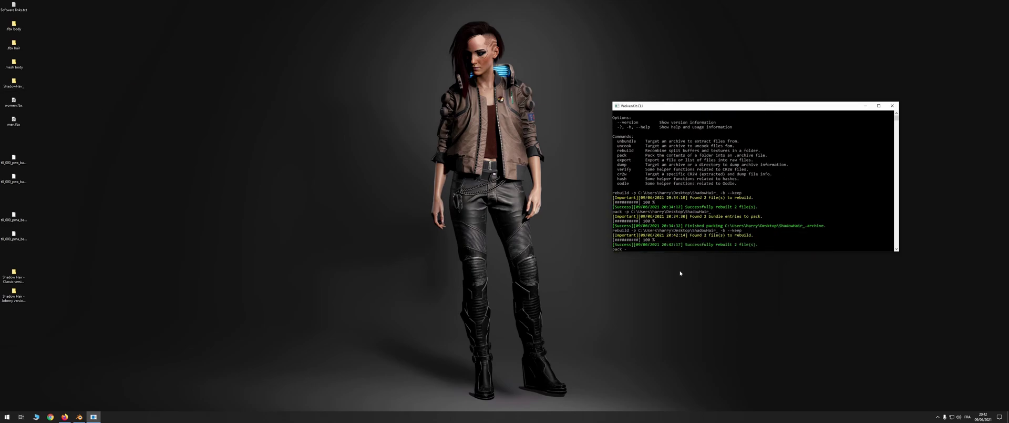
{"action": "left_click_drag", "start_coordinate": [13, 83], "coordinate": [678, 249]}
{"action": "key", "text": "Return"}
{"action": "left_click", "coordinate": [892, 106]}
Put the packed archive into the Shadow Hair - Classic version folder and copy the Johnny version archive into Cyberpunk 2077\archive\pc\mod
{"action": "left_click_drag", "start_coordinate": [14, 138], "coordinate": [13, 273]}
{"action": "double_click", "coordinate": [13, 294]}
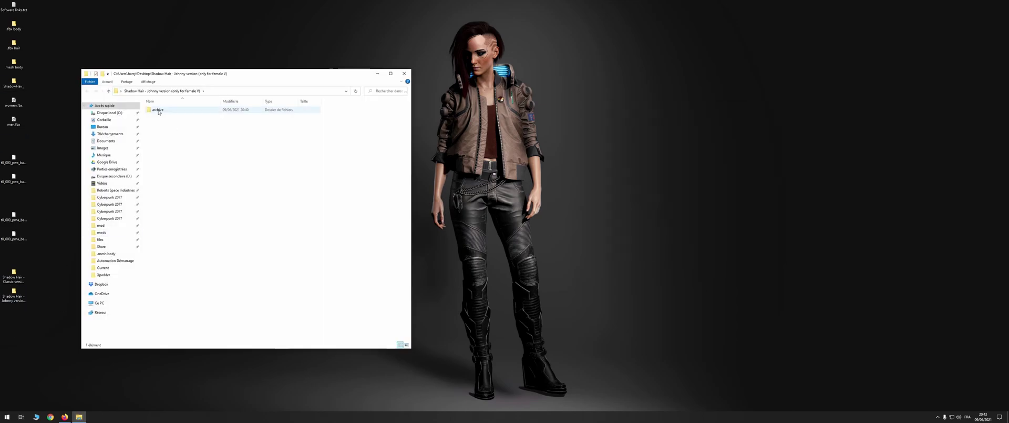
{"action": "left_click", "coordinate": [101, 225]}
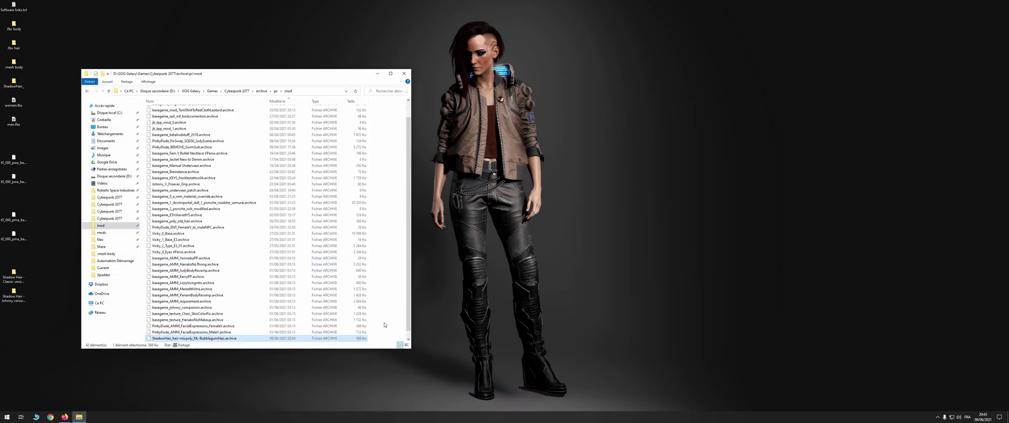